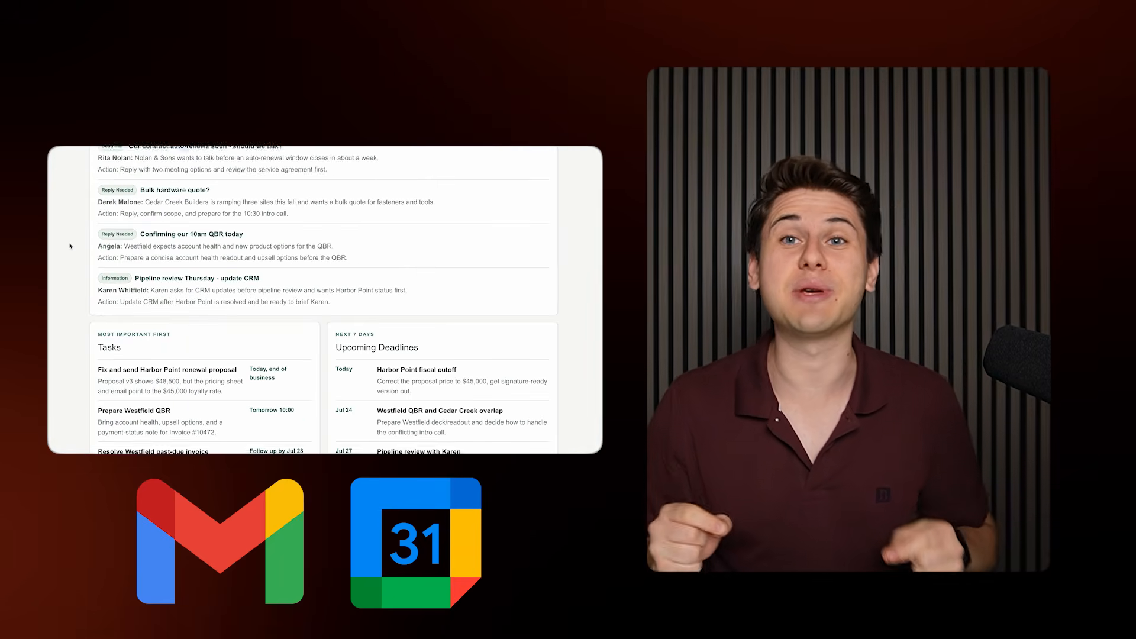
{"action": "scroll", "coordinate": [70, 246], "scroll_direction": "down", "scroll_amount": 10}
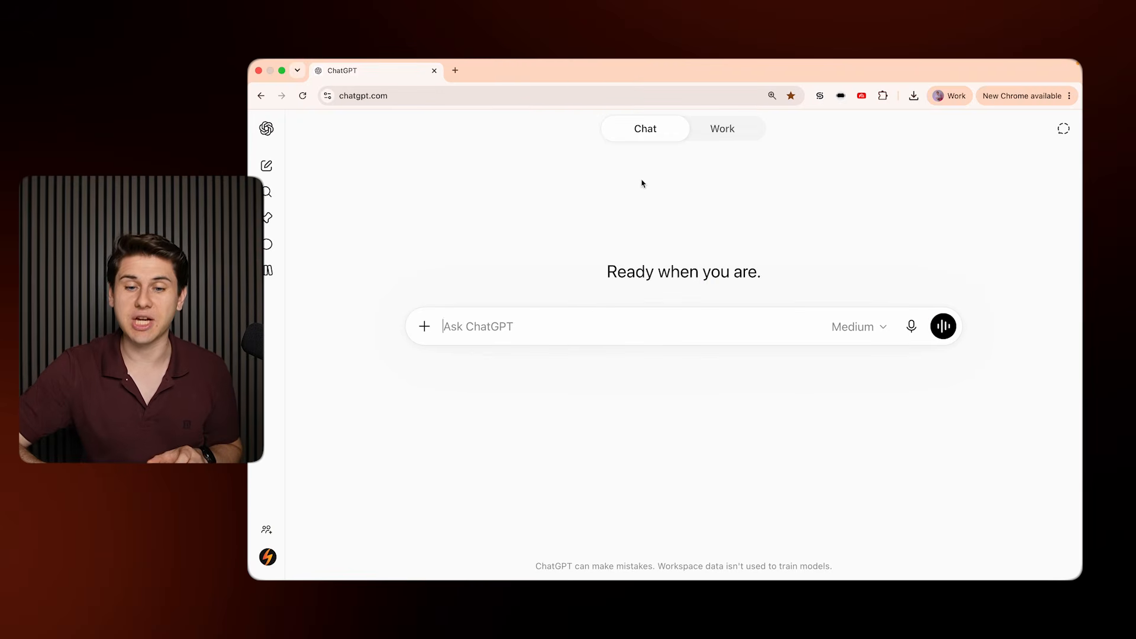
Switch between the Chat and Work modes to compare their start pages, ending in Chat mode
{"action": "left_click", "coordinate": [719, 132]}
{"action": "left_click", "coordinate": [651, 128]}
{"action": "left_click", "coordinate": [722, 131]}
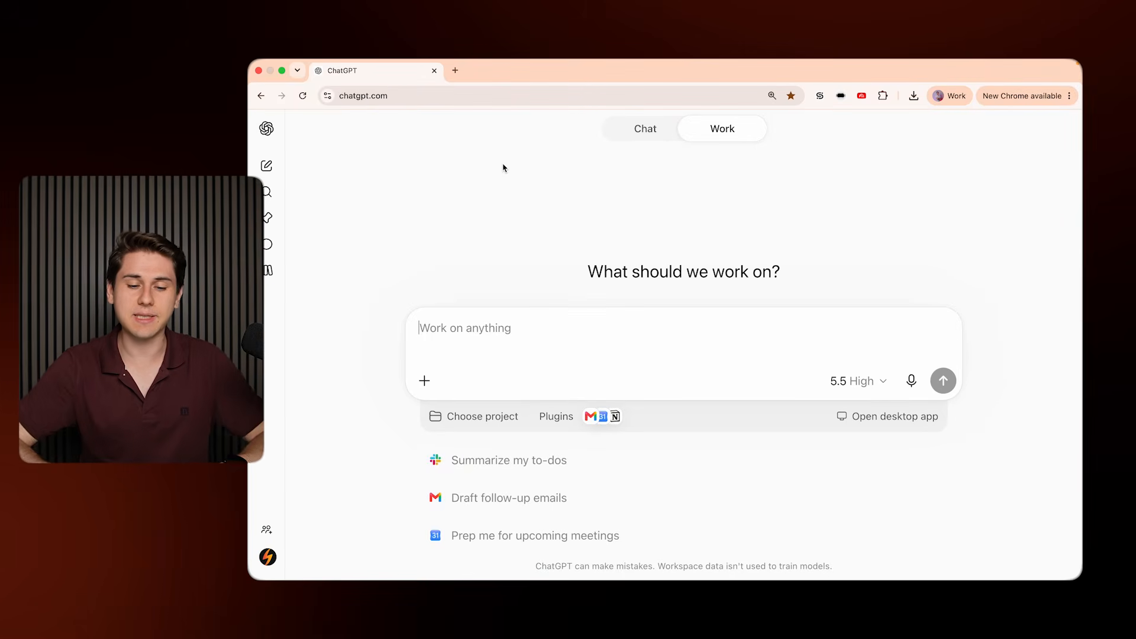
{"action": "left_click", "coordinate": [633, 141]}
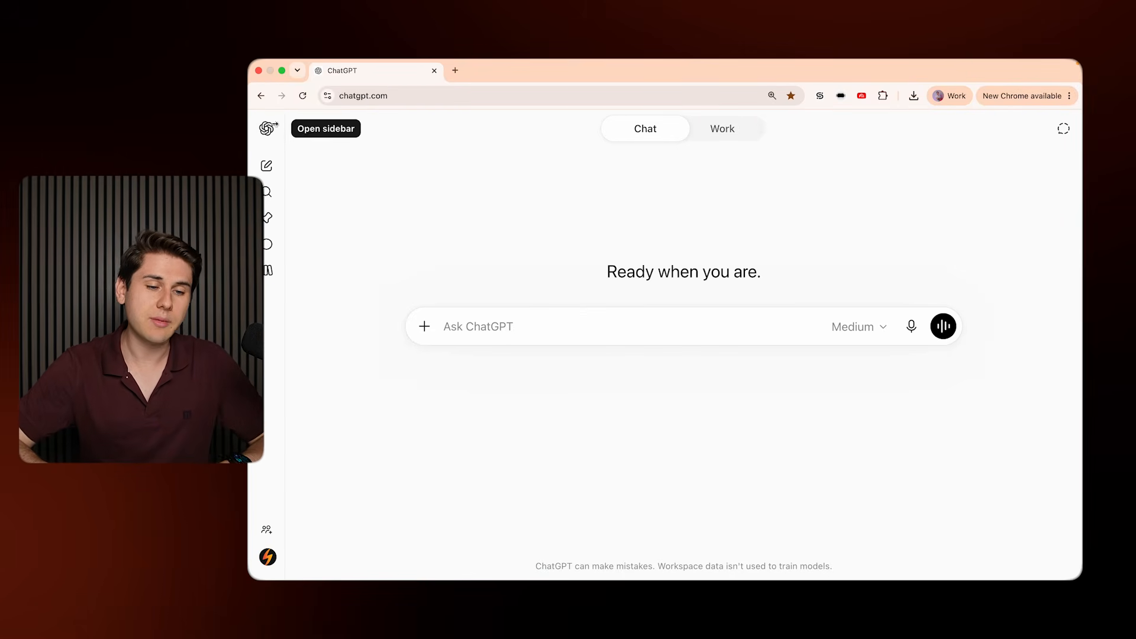
Expand the sidebar, switch to Work mode and show the plugins available for the prompt
{"action": "left_click", "coordinate": [266, 128]}
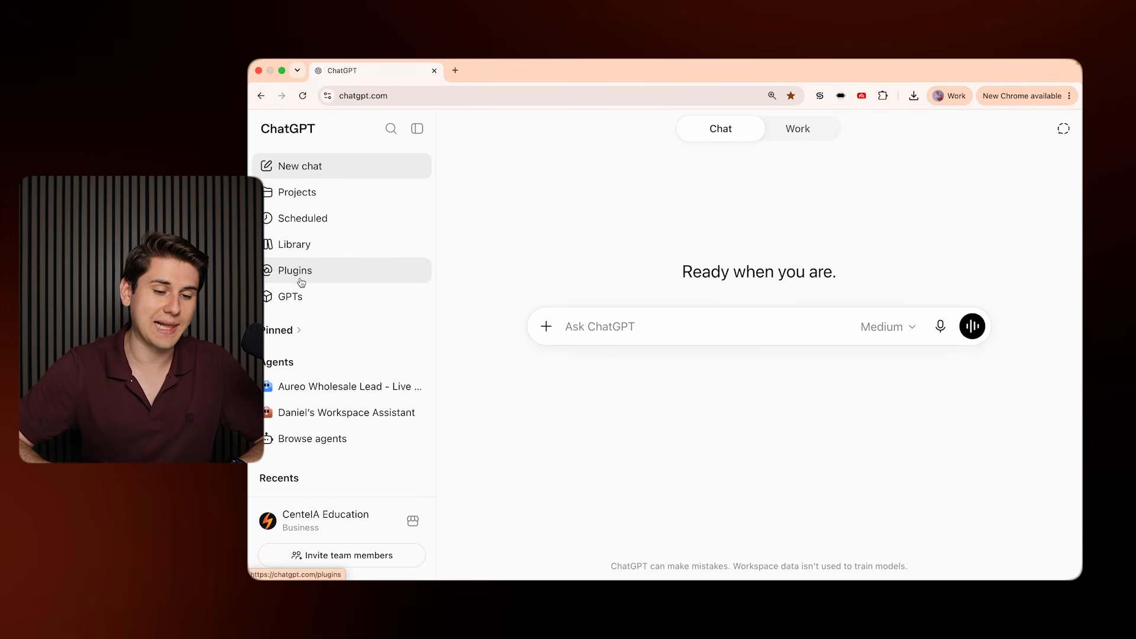
{"action": "left_click", "coordinate": [779, 131]}
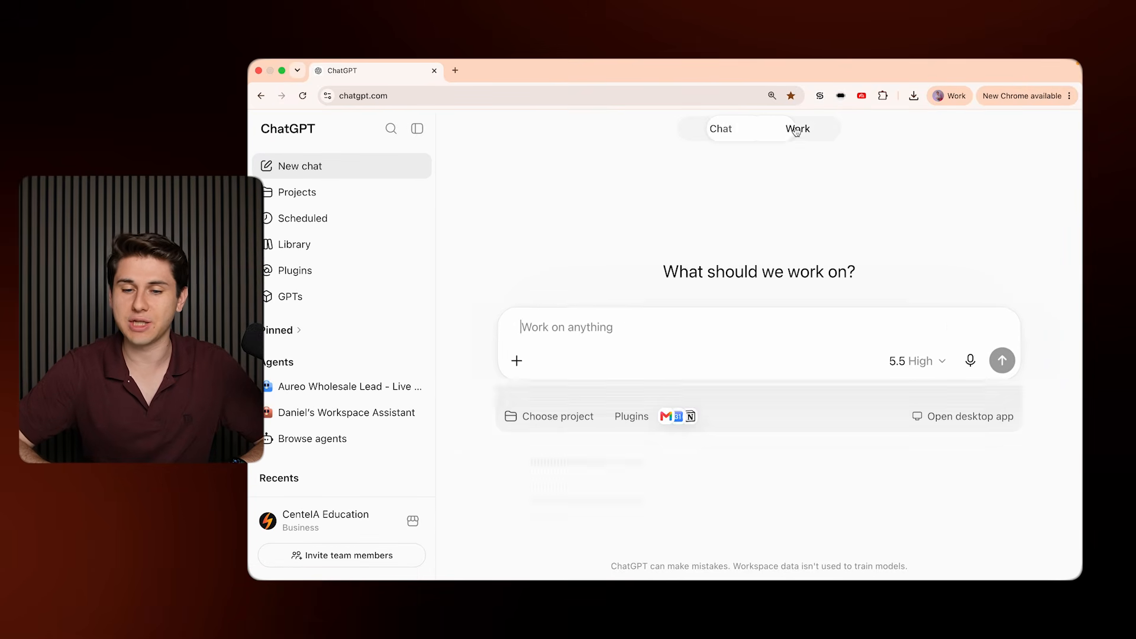
{"action": "left_click", "coordinate": [636, 418]}
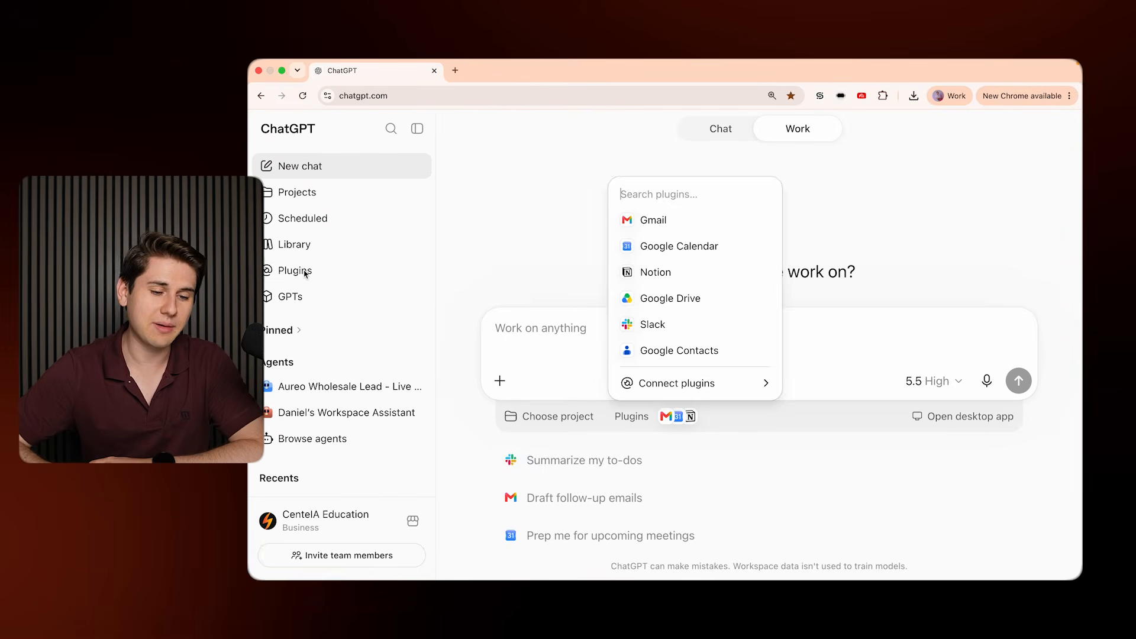
Open the Plugins page and collapse the sidebar
{"action": "left_click", "coordinate": [304, 273]}
{"action": "left_click", "coordinate": [305, 273]}
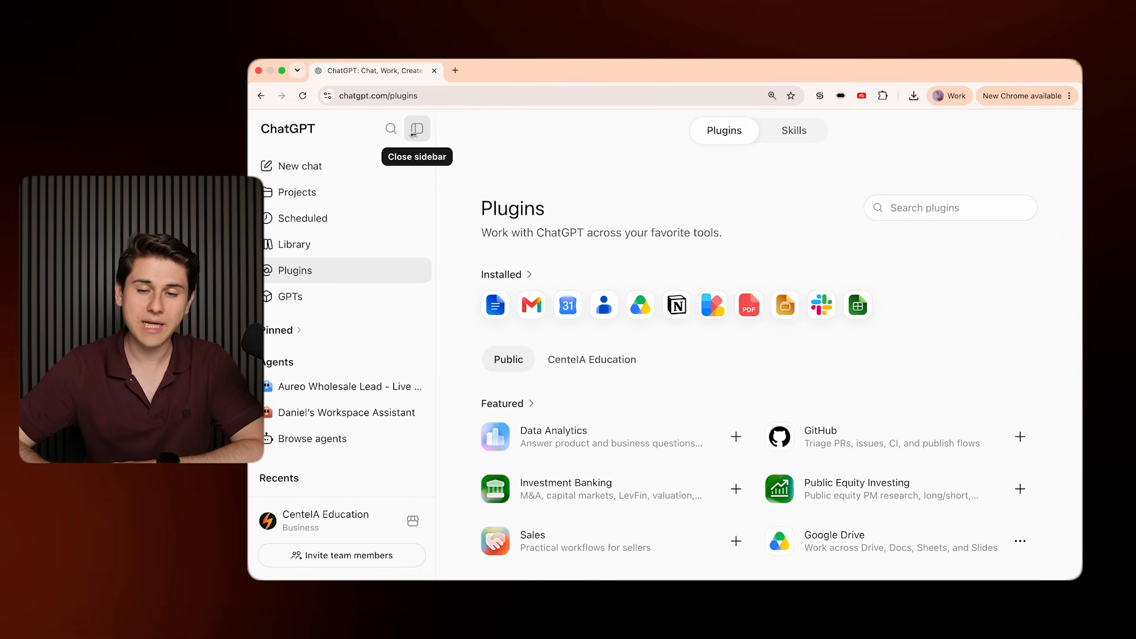
{"action": "left_click", "coordinate": [417, 129]}
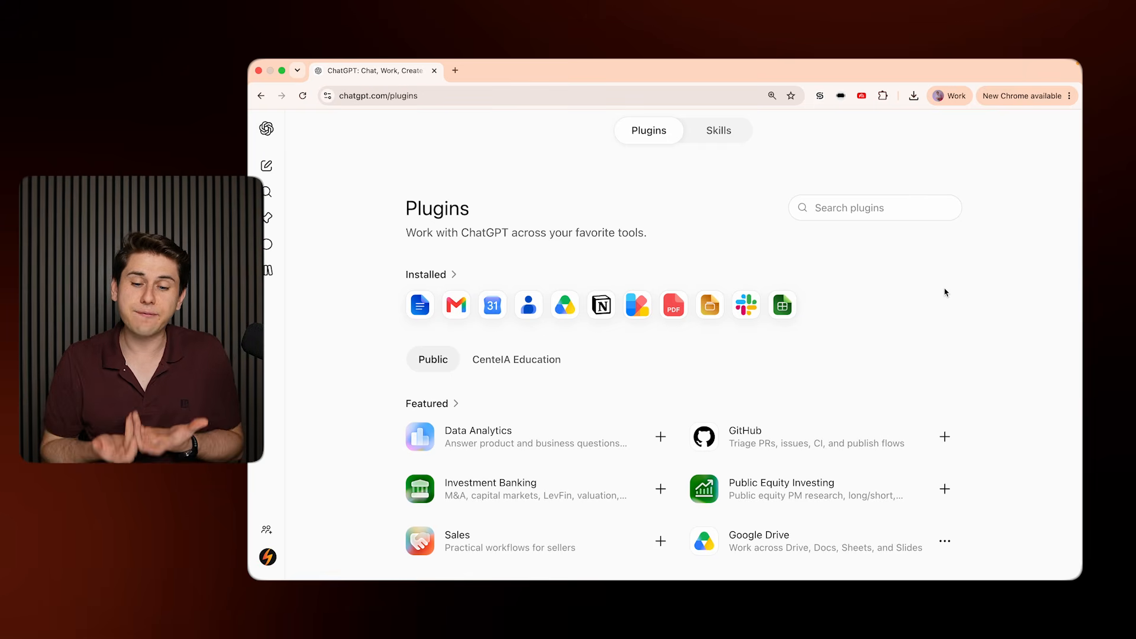
Search the plugins for "outlook" and open the Outlook Email plugin
{"action": "left_click", "coordinate": [885, 196]}
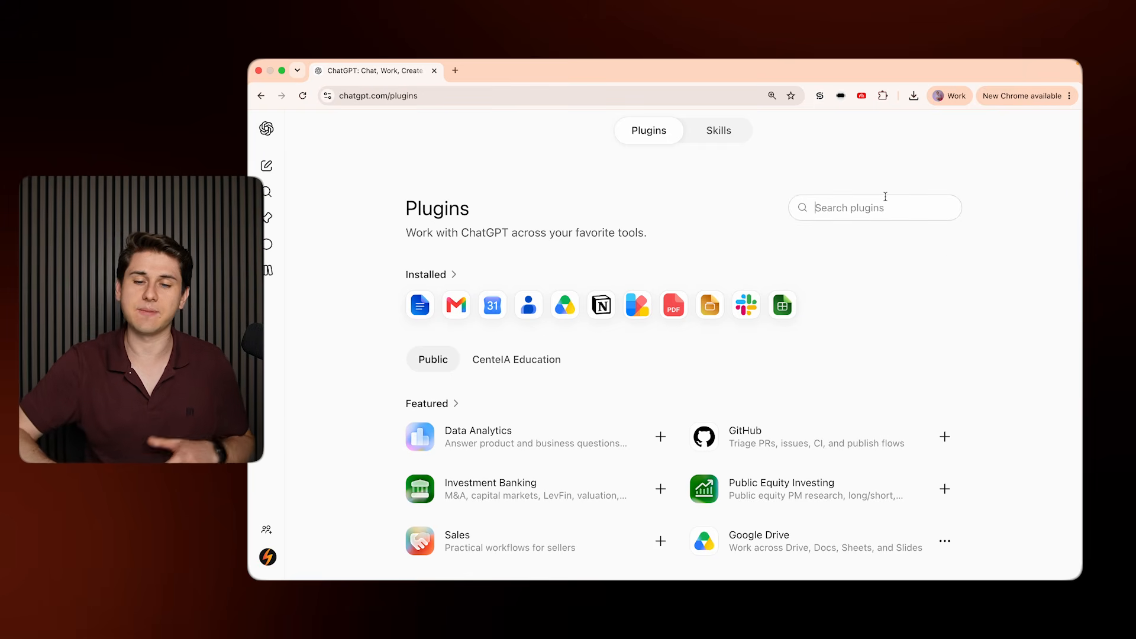
{"action": "type", "text": "outlook"}
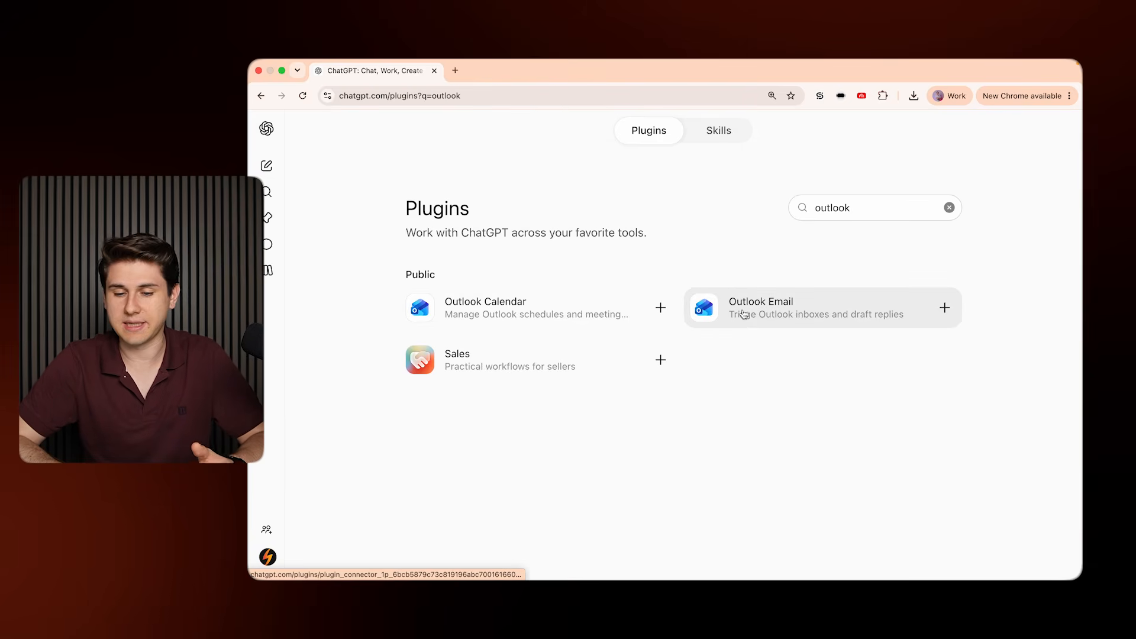
{"action": "left_click", "coordinate": [767, 308]}
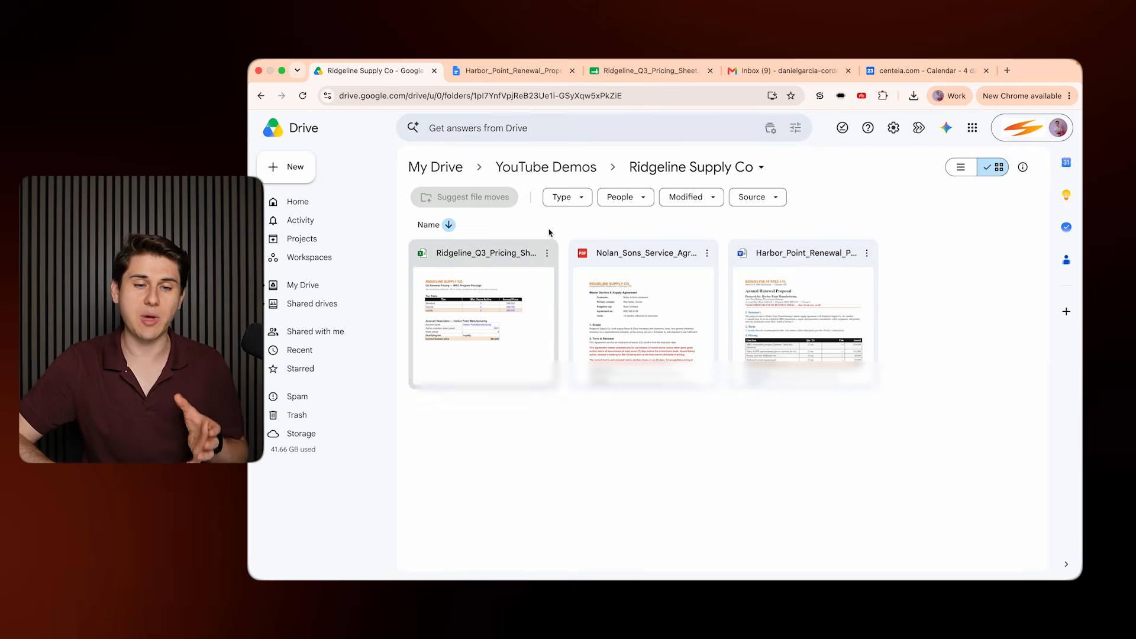
Open Nolan_Sons_Service_Agreement.pdf in the Ridgeline Supply Co Drive folder, and look through the Harbor_Point_Renewal_Proposal_v3 document
{"action": "double_click", "coordinate": [664, 355]}
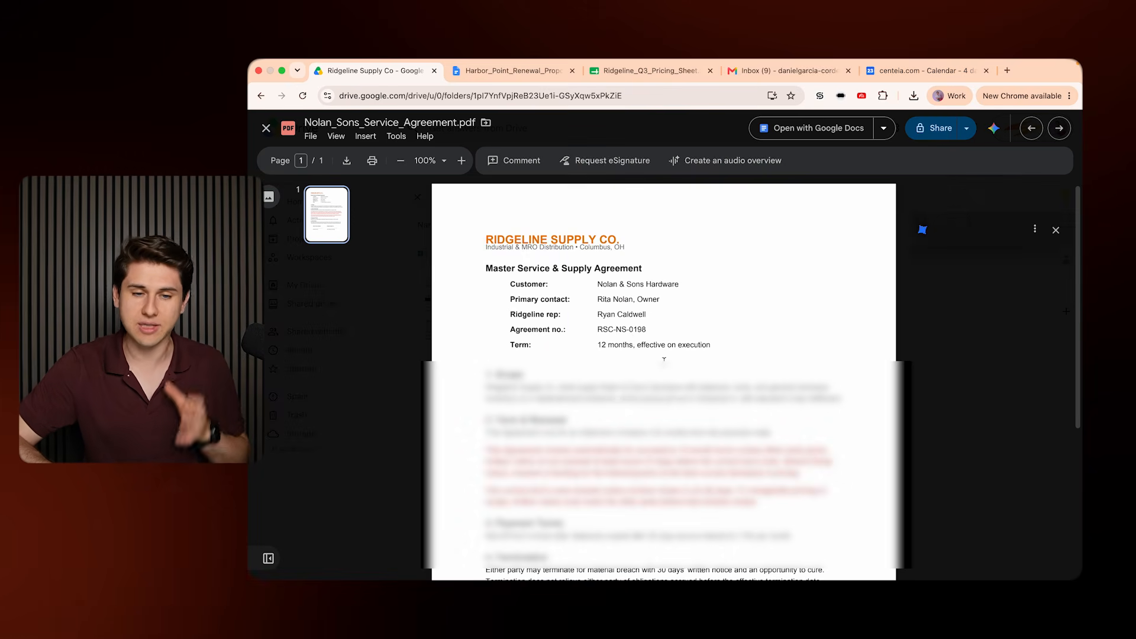
{"action": "left_click", "coordinate": [487, 65]}
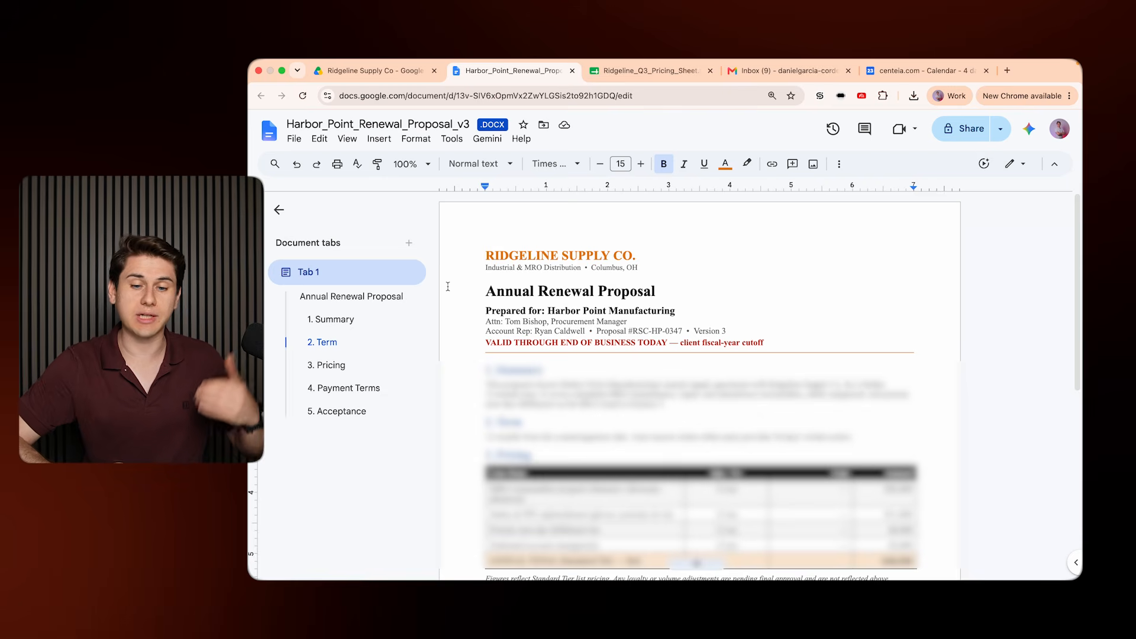
{"action": "scroll", "coordinate": [448, 286], "scroll_direction": "down", "scroll_amount": 2}
Examine the Renewal Tier Pricing and Recent Quotes Log sheets of the Ridgeline_Q3_Pricing_Sheet workbook
{"action": "left_click", "coordinate": [613, 72]}
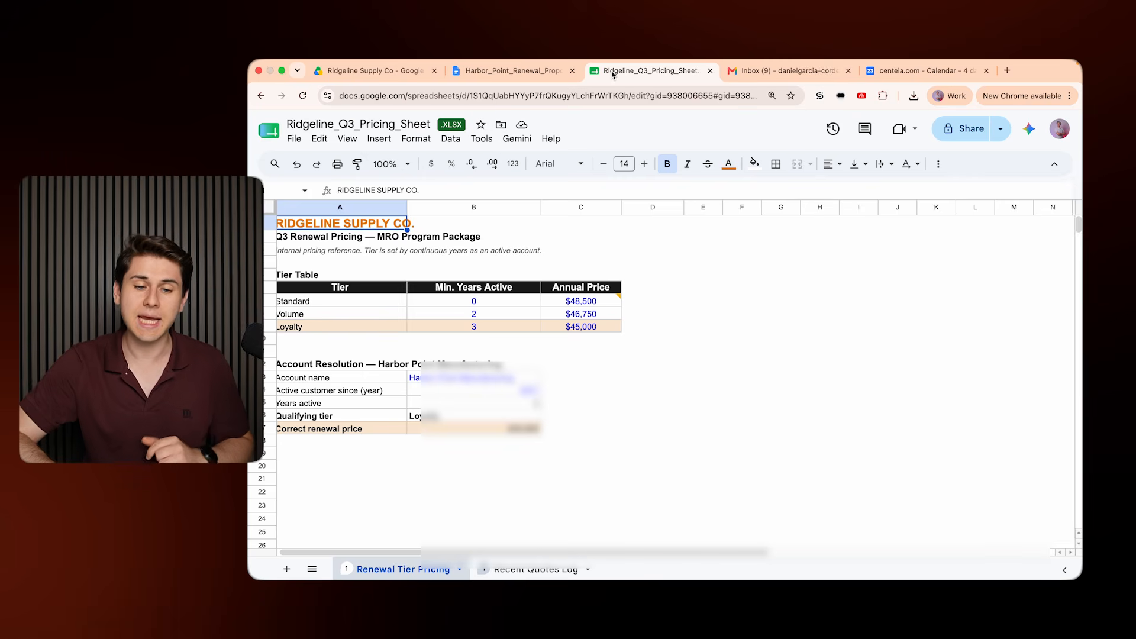
{"action": "left_click", "coordinate": [535, 569]}
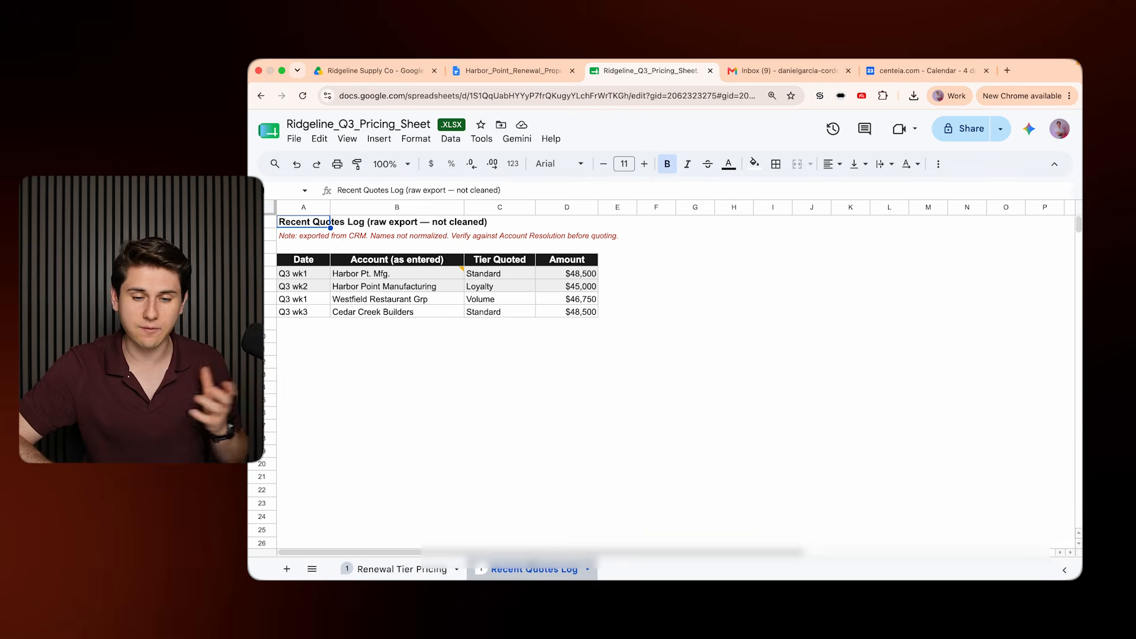
{"action": "left_click", "coordinate": [403, 569]}
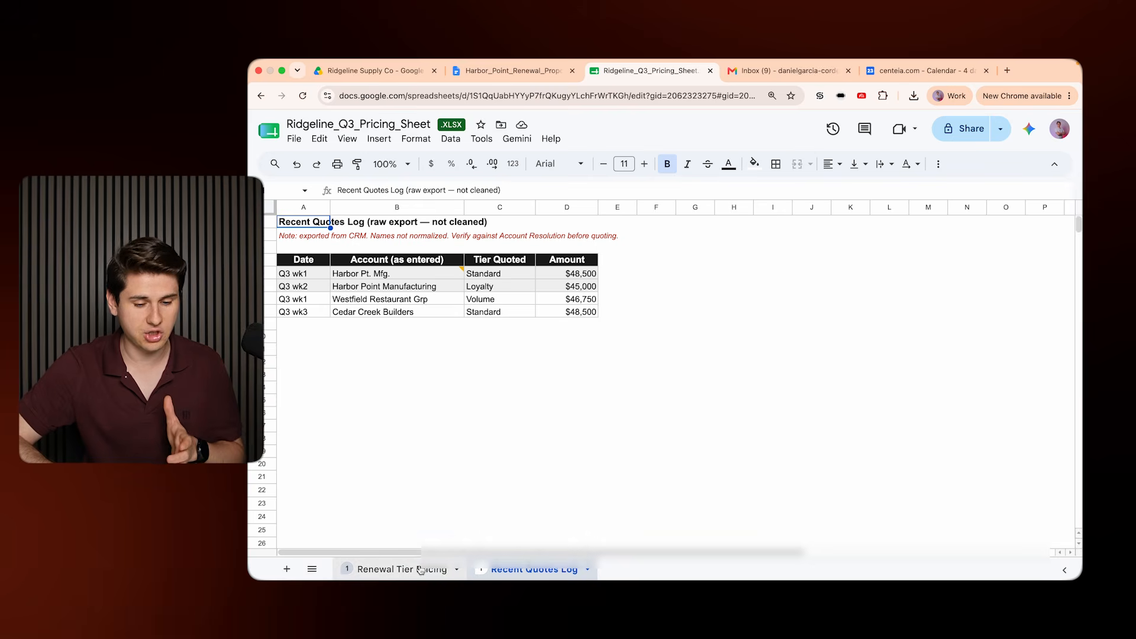
Review the Gmail inbox messages and the July 23–26 schedule in Google Calendar
{"action": "left_click", "coordinate": [767, 72]}
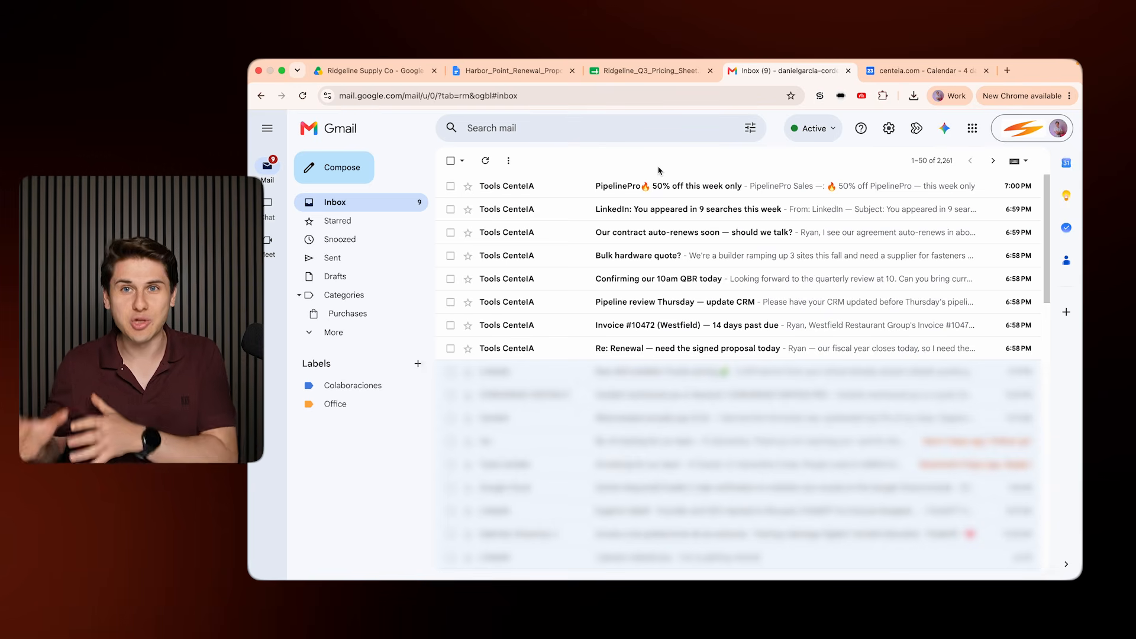
{"action": "left_click", "coordinate": [916, 73]}
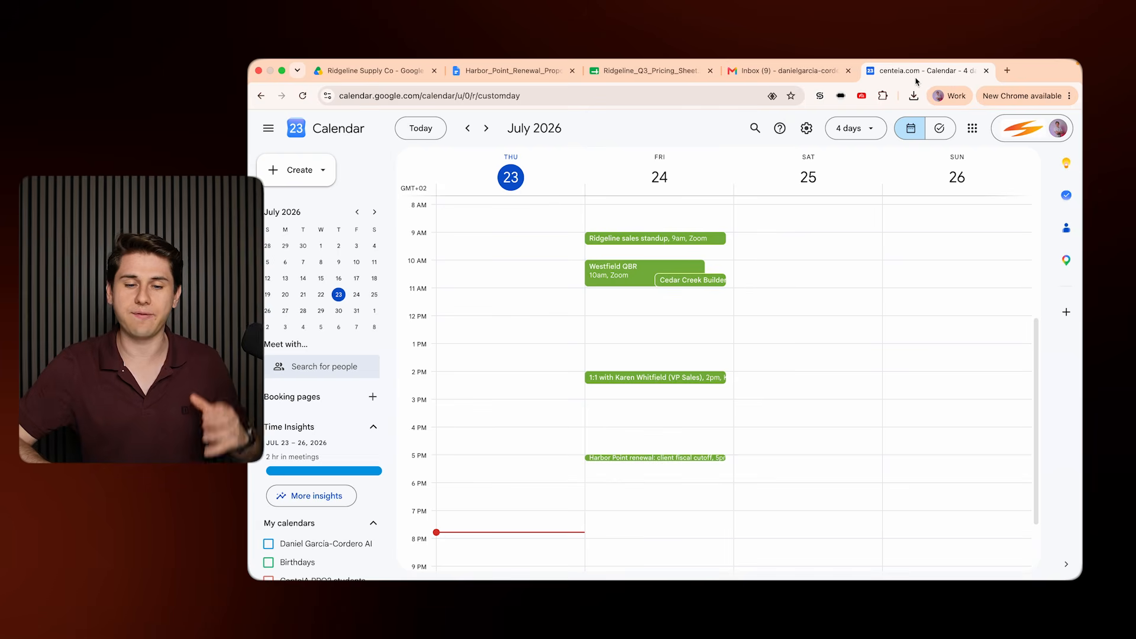
{"action": "scroll", "coordinate": [651, 236], "scroll_direction": "up", "scroll_amount": 1}
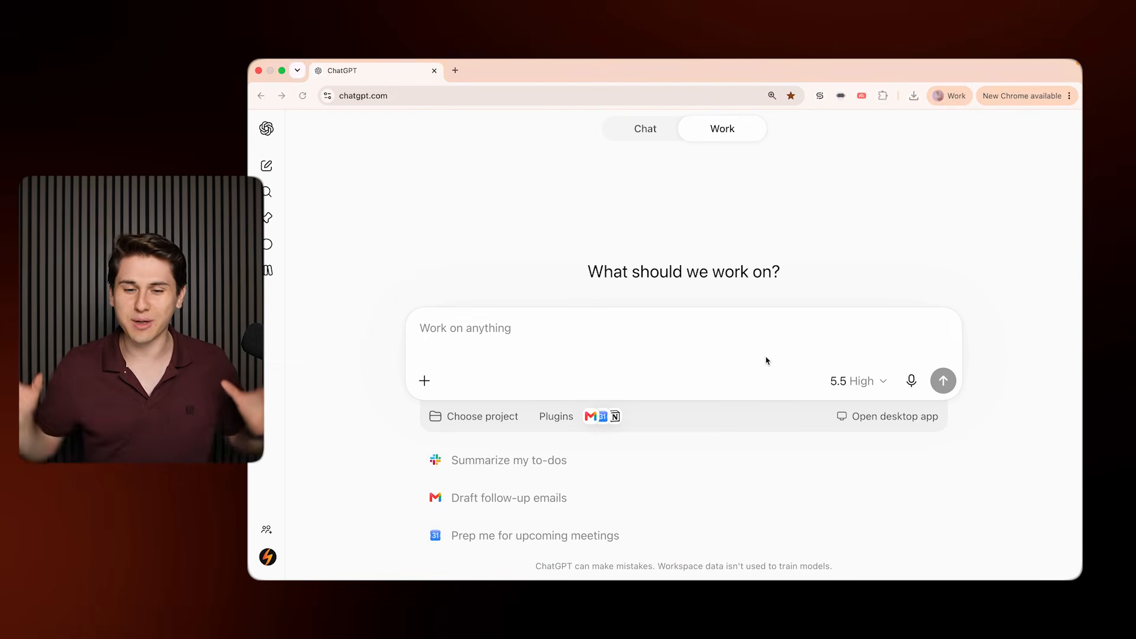
In ChatGPT's Work mode, paste and send the prompt beginning "Create and maintain my Daily Dashboard."
{"action": "left_click", "coordinate": [766, 357]}
{"action": "key", "text": "super+v"}
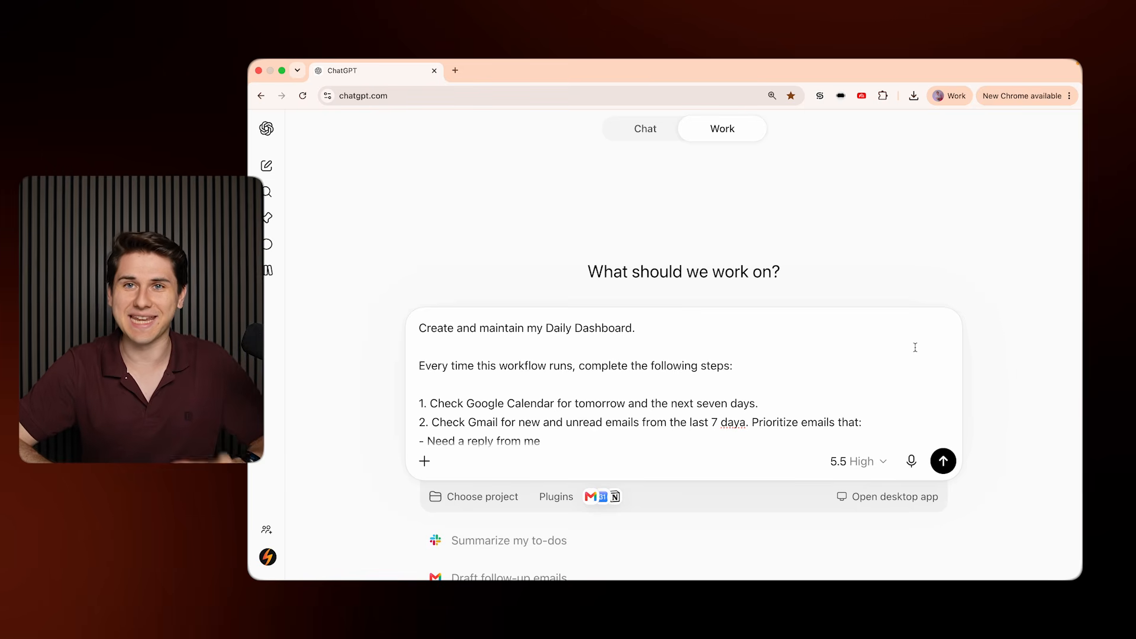
{"action": "left_click", "coordinate": [943, 461]}
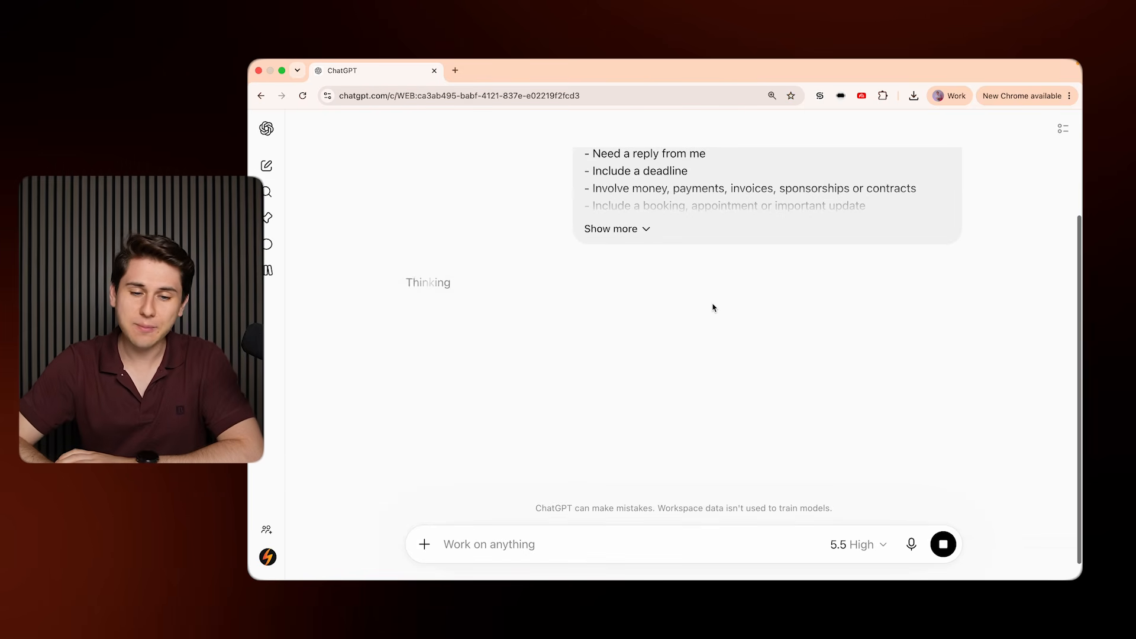
Expand the sent prompt and read its instructions on sources, dashboard sections, the "My Daily Dashboard" Site and the daily schedule
{"action": "left_click", "coordinate": [599, 350]}
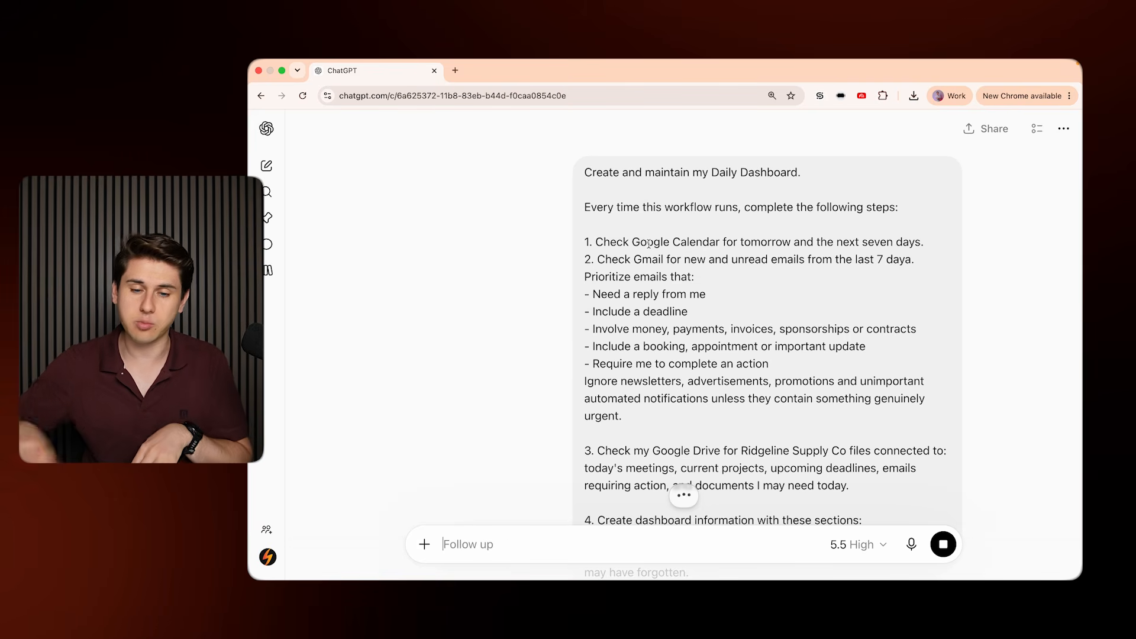
{"action": "scroll", "coordinate": [702, 245], "scroll_direction": "down", "scroll_amount": 1}
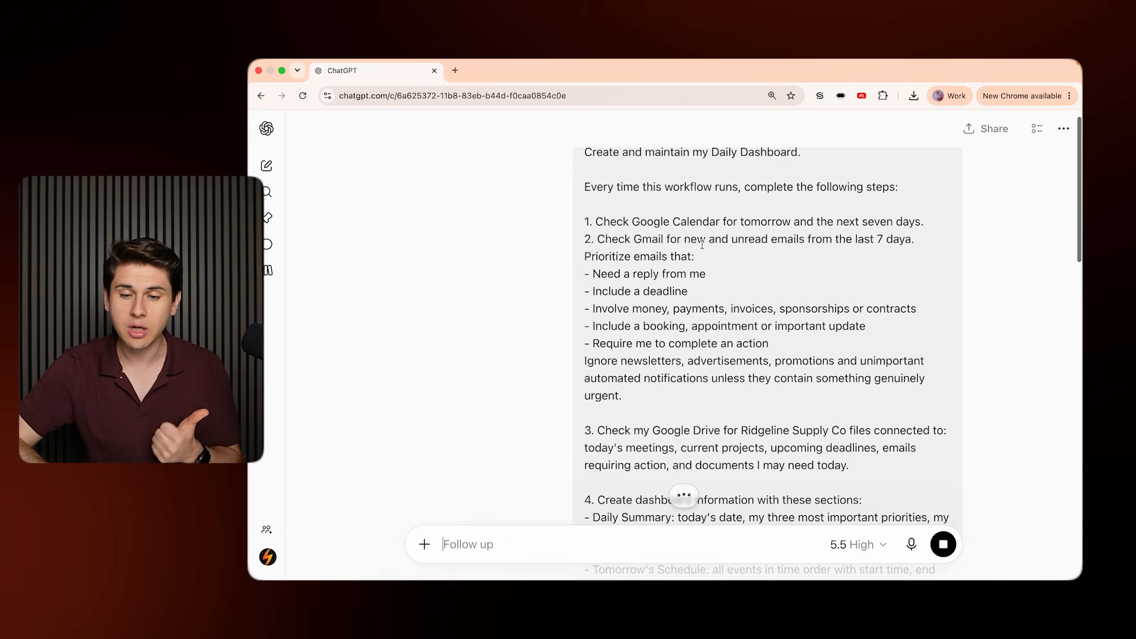
{"action": "scroll", "coordinate": [623, 234], "scroll_direction": "down", "scroll_amount": 8}
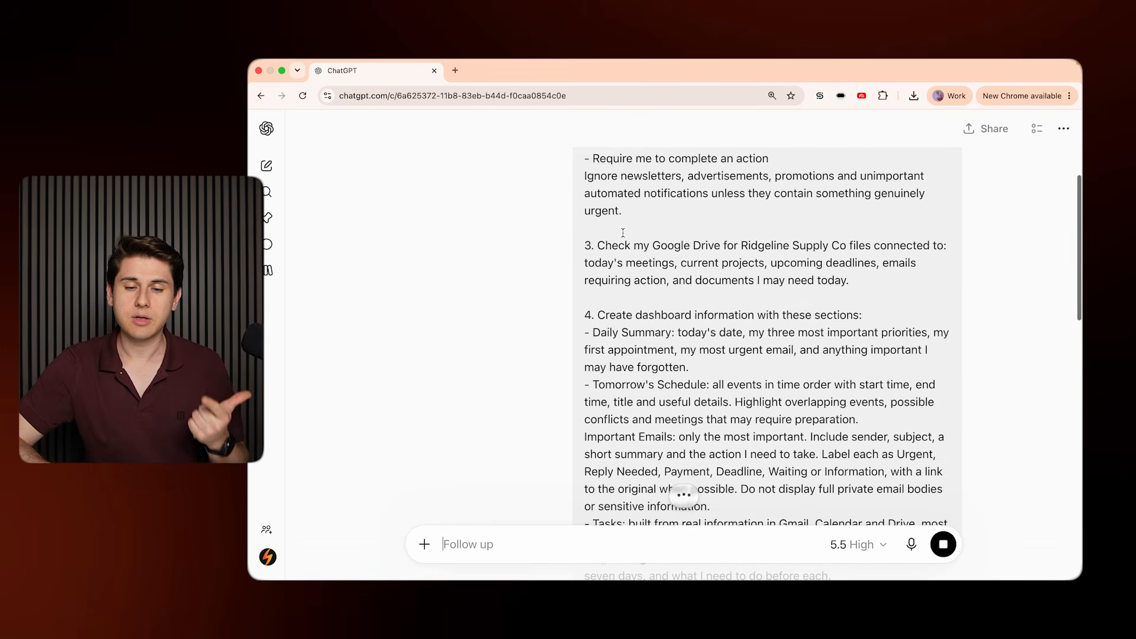
{"action": "scroll", "coordinate": [623, 256], "scroll_direction": "down", "scroll_amount": 2}
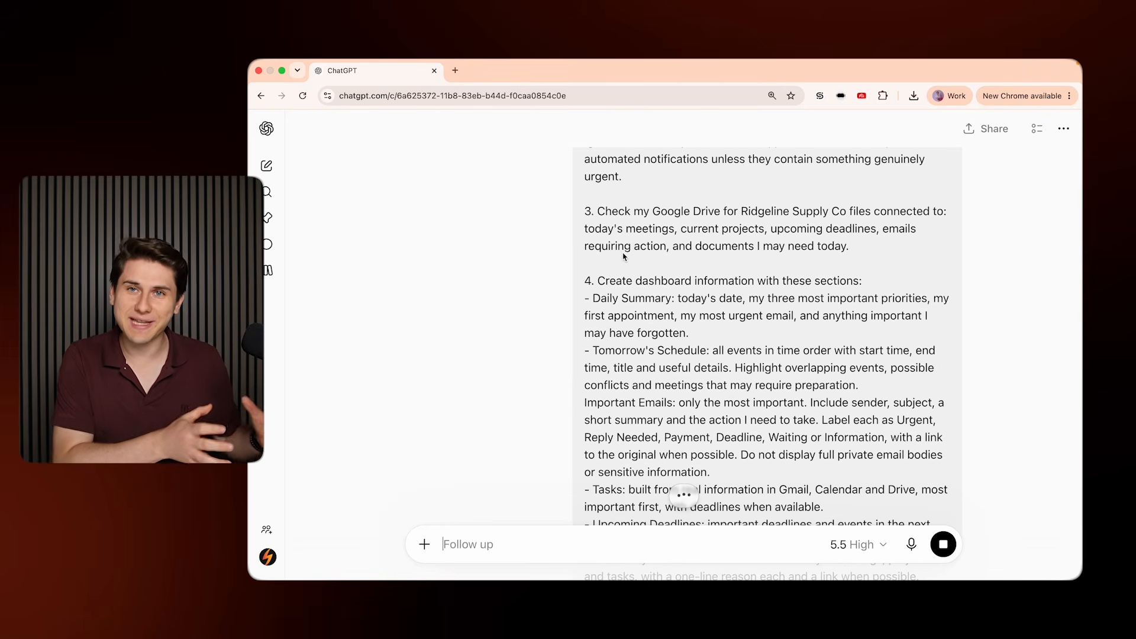
{"action": "scroll", "coordinate": [623, 256], "scroll_direction": "down", "scroll_amount": 3}
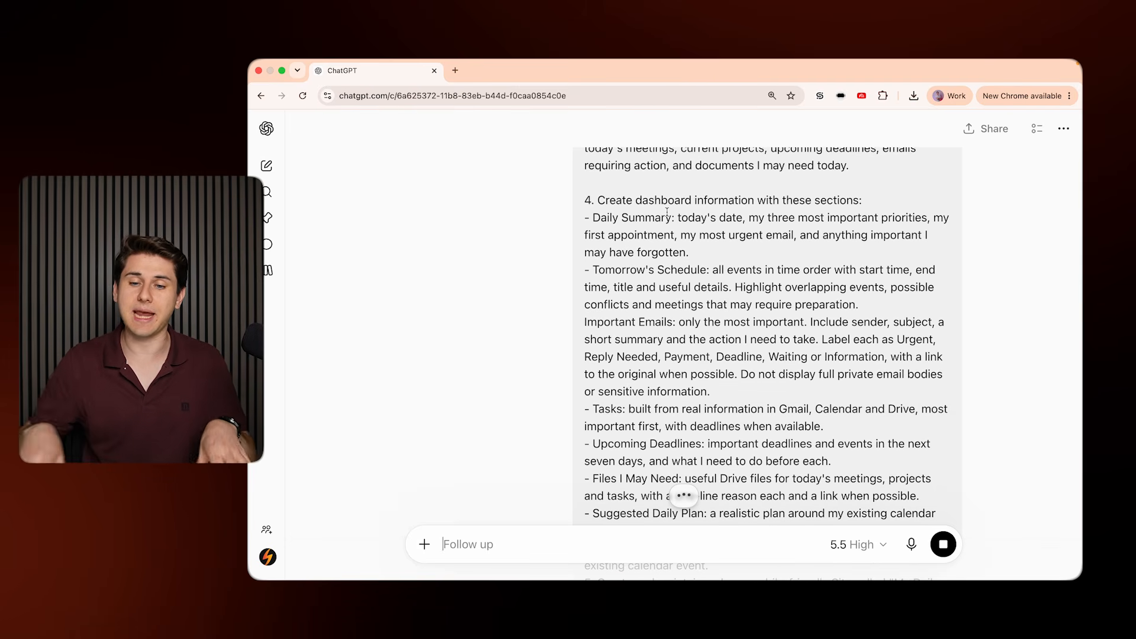
{"action": "scroll", "coordinate": [646, 271], "scroll_direction": "down", "scroll_amount": 2}
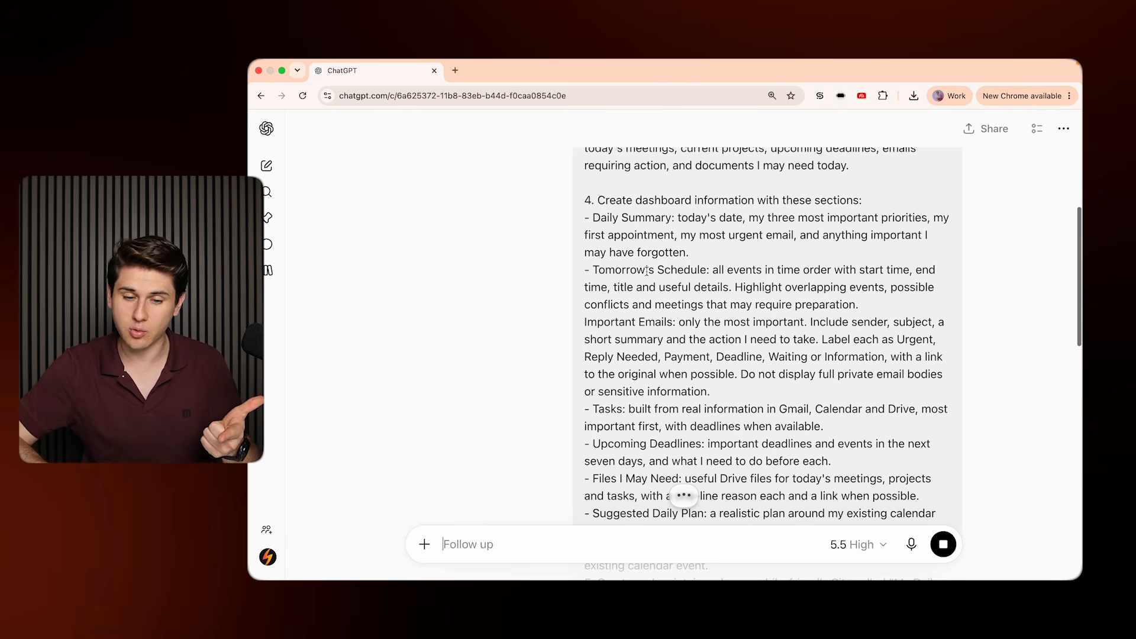
{"action": "scroll", "coordinate": [647, 271], "scroll_direction": "down", "scroll_amount": 2}
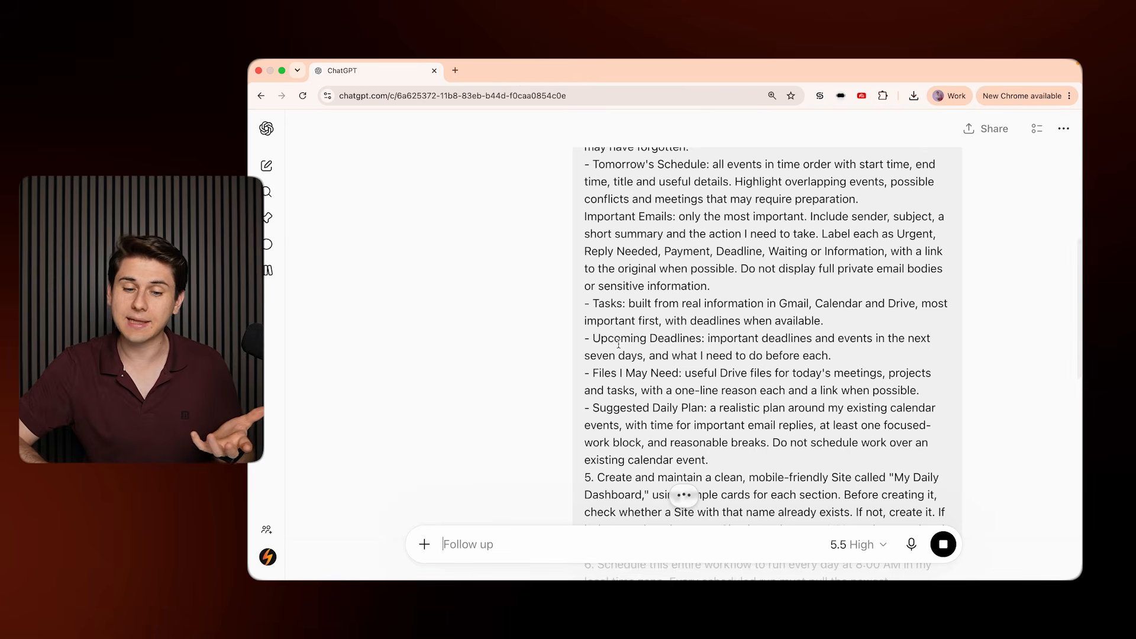
{"action": "scroll", "coordinate": [616, 343], "scroll_direction": "down", "scroll_amount": 2}
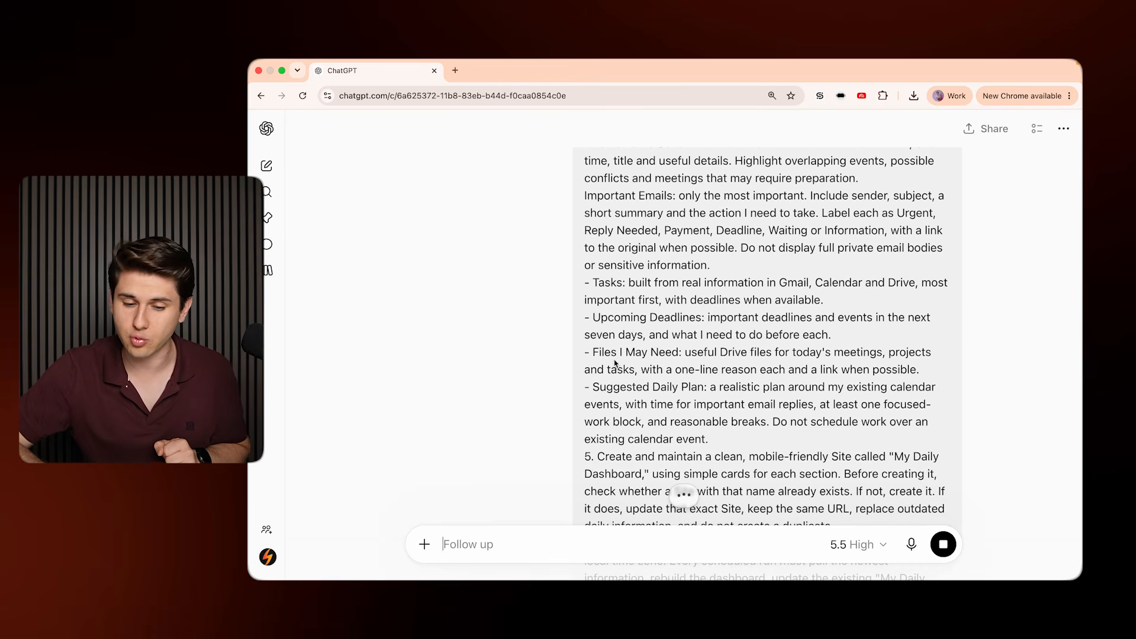
{"action": "scroll", "coordinate": [616, 363], "scroll_direction": "down", "scroll_amount": 1}
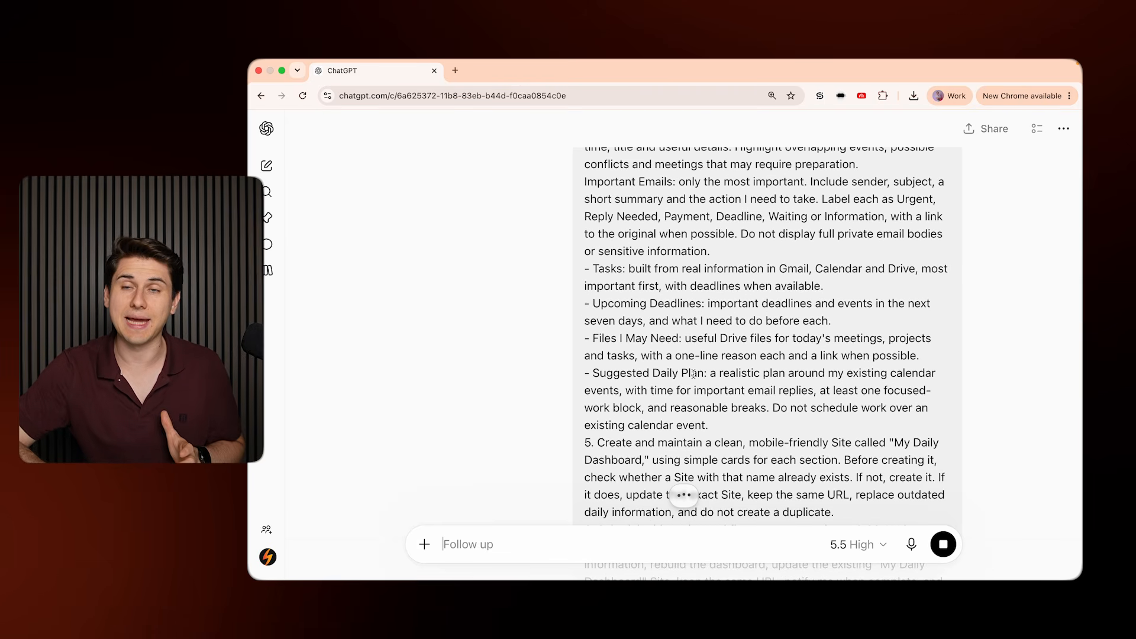
{"action": "scroll", "coordinate": [693, 374], "scroll_direction": "down", "scroll_amount": 1}
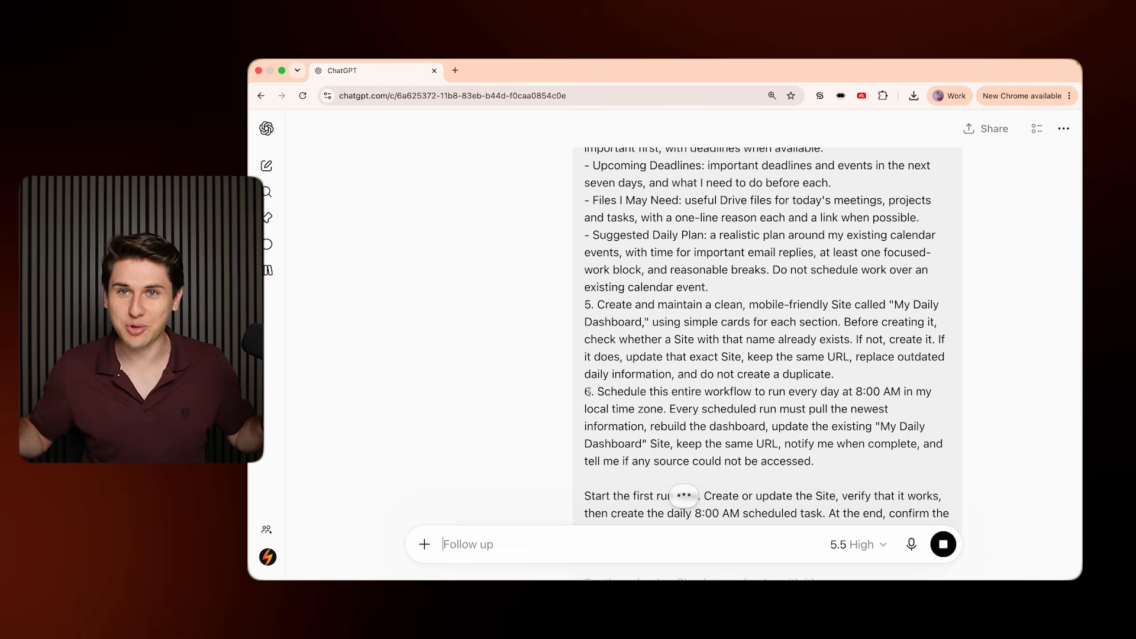
{"action": "scroll", "coordinate": [587, 391], "scroll_direction": "down", "scroll_amount": 2}
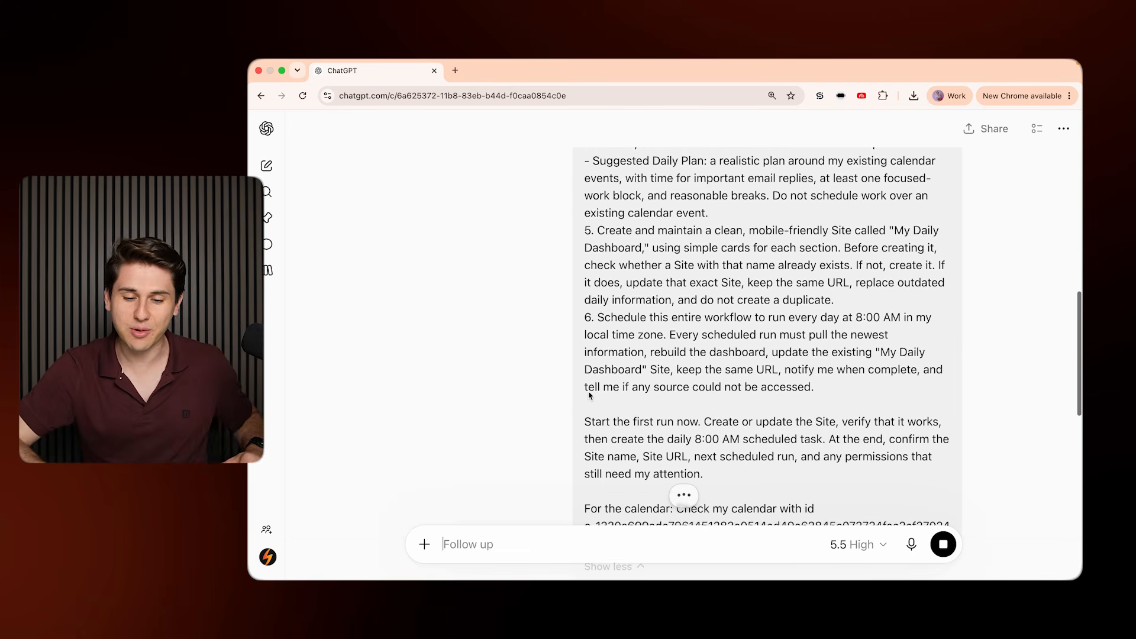
{"action": "scroll", "coordinate": [590, 396], "scroll_direction": "down", "scroll_amount": 10}
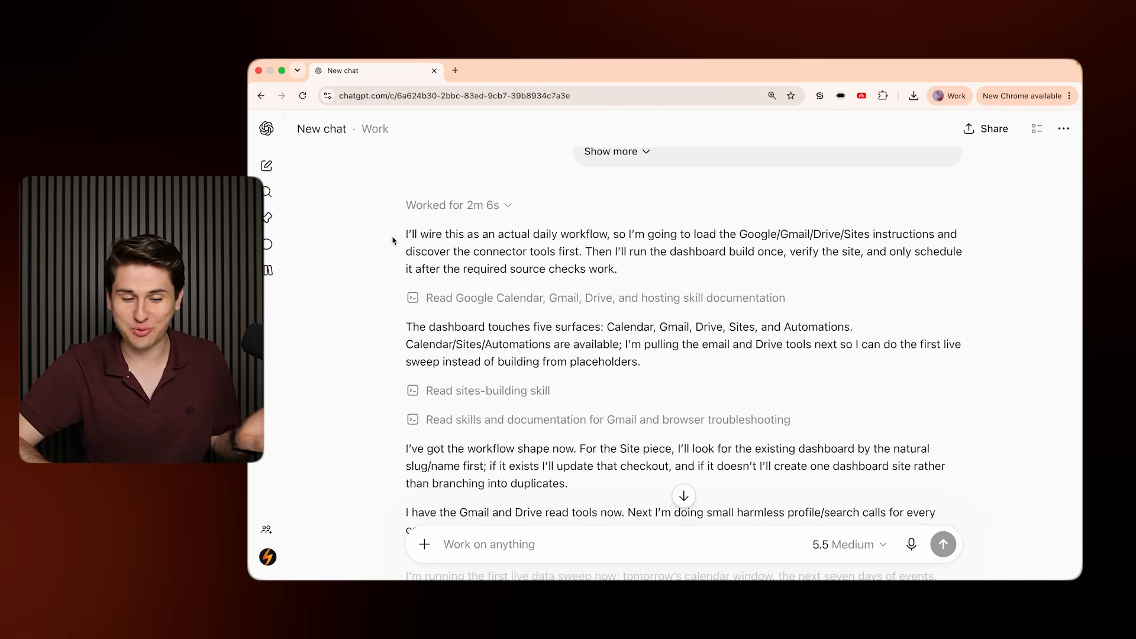
Review the opening stages of the Work run's activity log and the plugins available to attach to a message
{"action": "scroll", "coordinate": [392, 241], "scroll_direction": "down", "scroll_amount": 6}
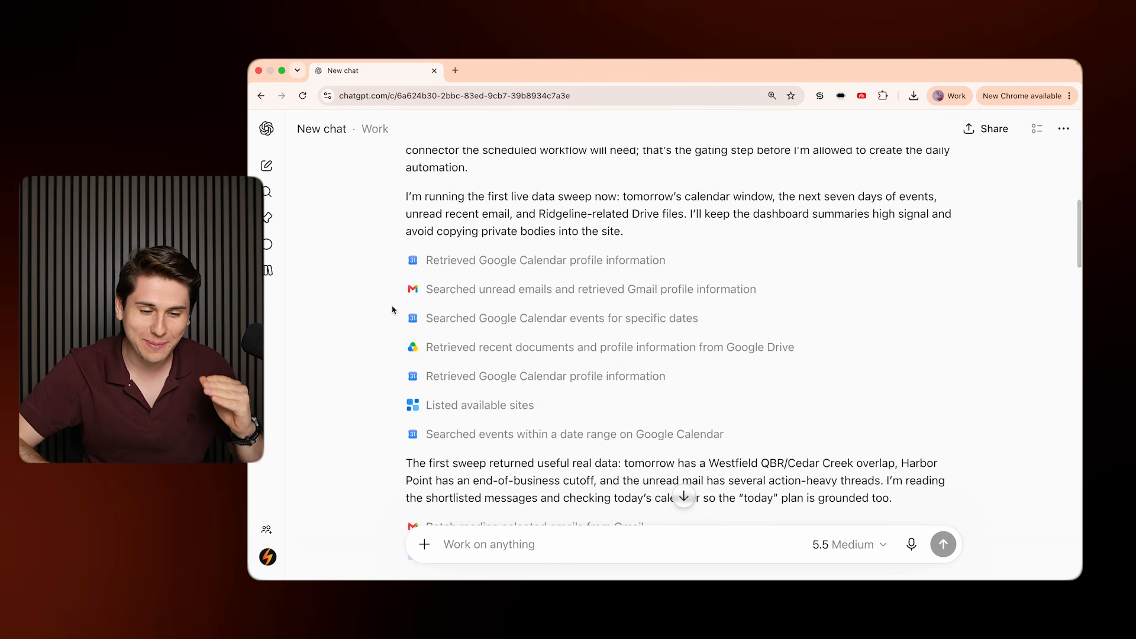
{"action": "scroll", "coordinate": [384, 380], "scroll_direction": "down", "scroll_amount": 1}
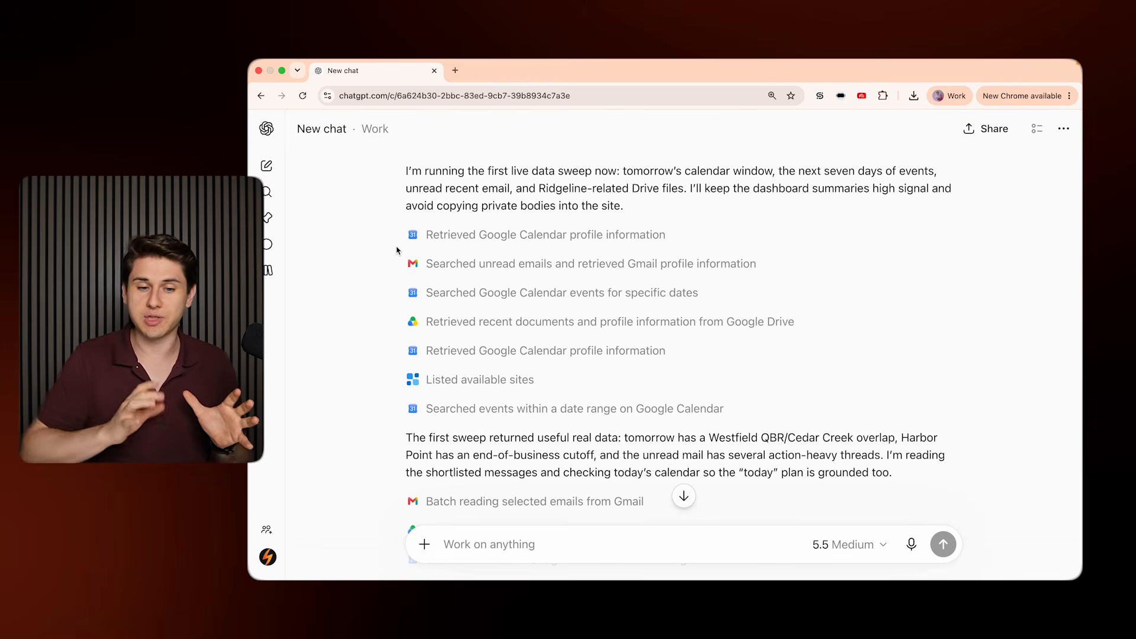
{"action": "scroll", "coordinate": [396, 250], "scroll_direction": "up", "scroll_amount": 15}
{"action": "scroll", "coordinate": [414, 414], "scroll_direction": "down", "scroll_amount": 2}
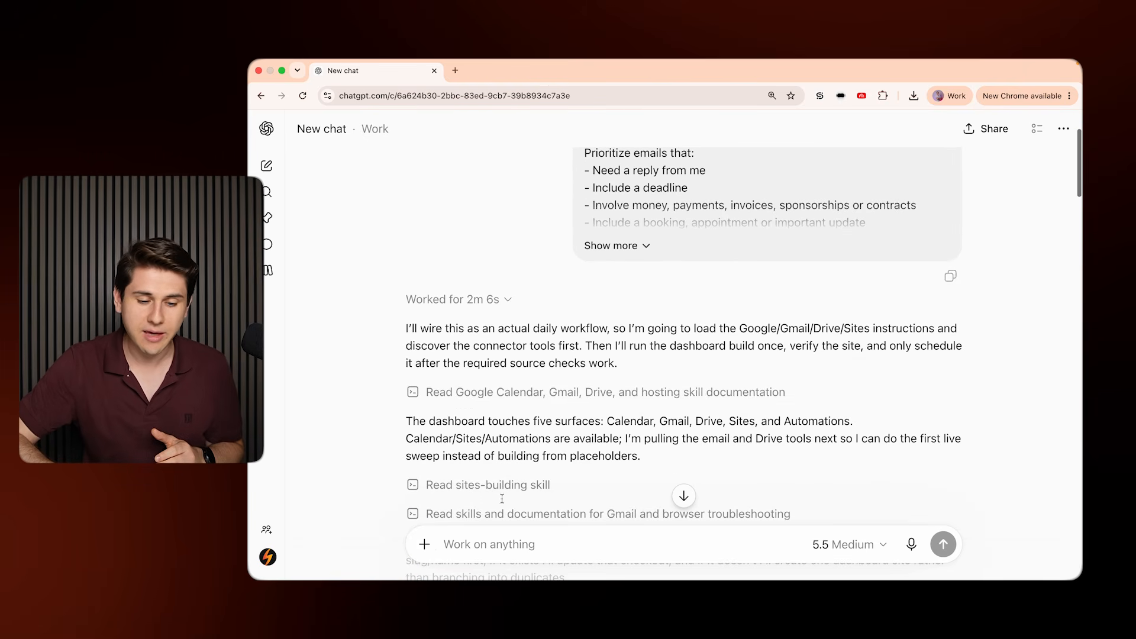
{"action": "left_click", "coordinate": [423, 547]}
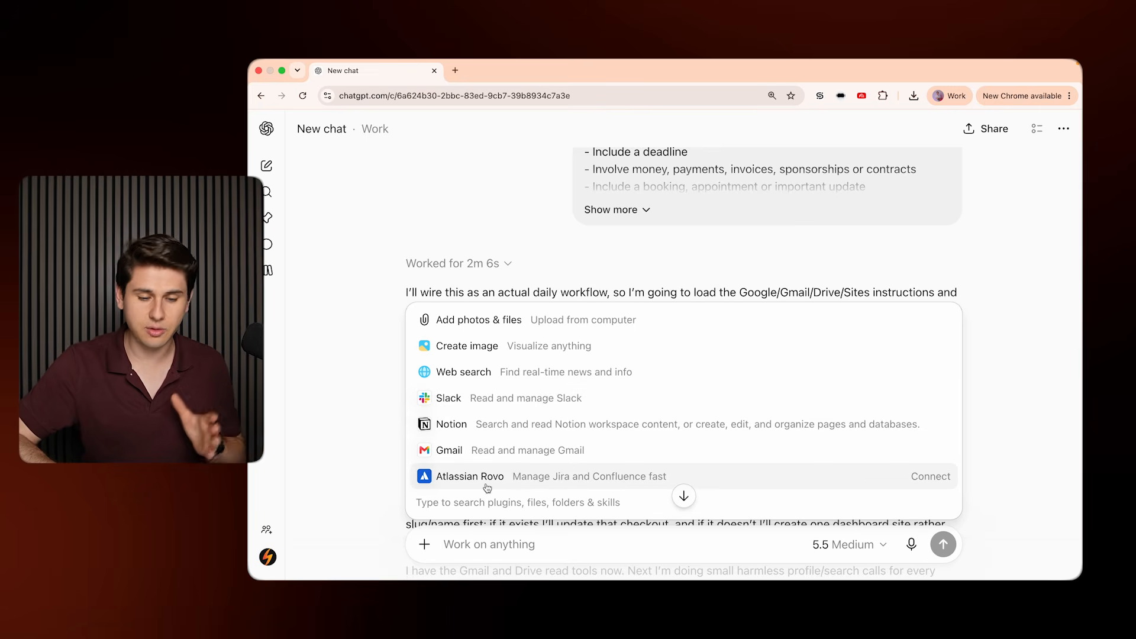
{"action": "left_click", "coordinate": [336, 434]}
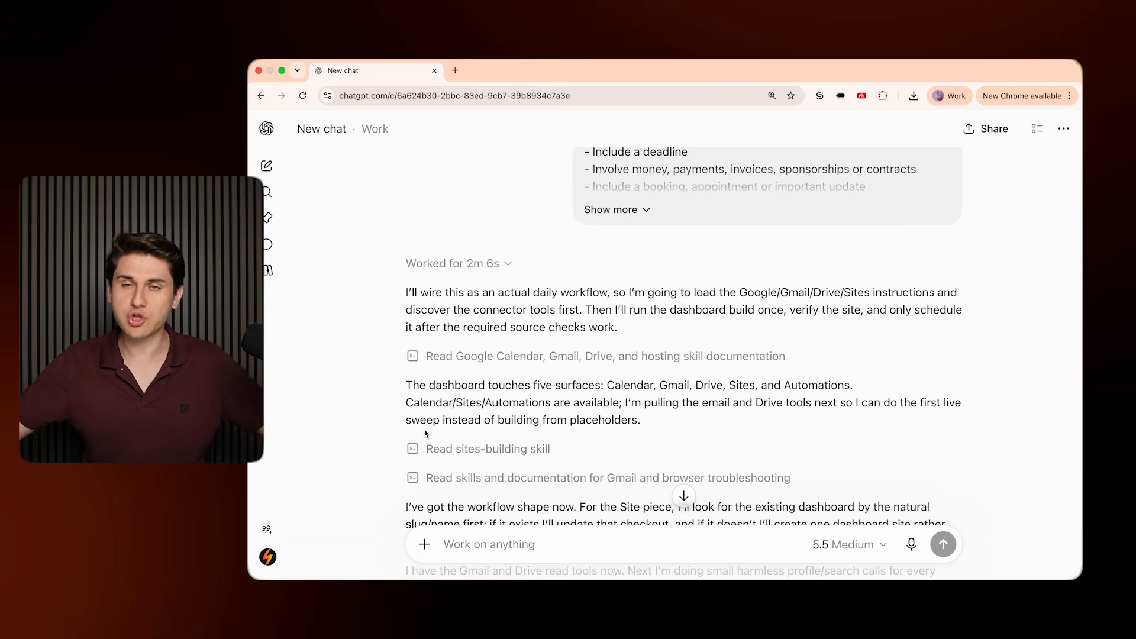
Read the rest of the activity log through to the daily schedule and the My Daily Dashboard site preview
{"action": "scroll", "coordinate": [425, 434], "scroll_direction": "down", "scroll_amount": 5}
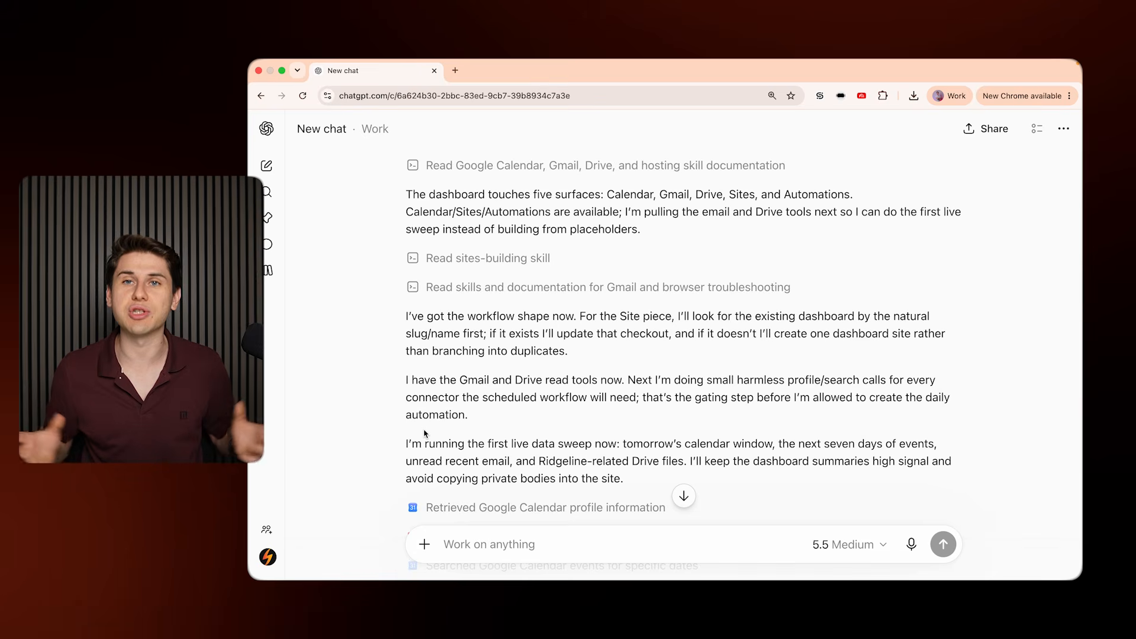
{"action": "scroll", "coordinate": [425, 433], "scroll_direction": "down", "scroll_amount": 15}
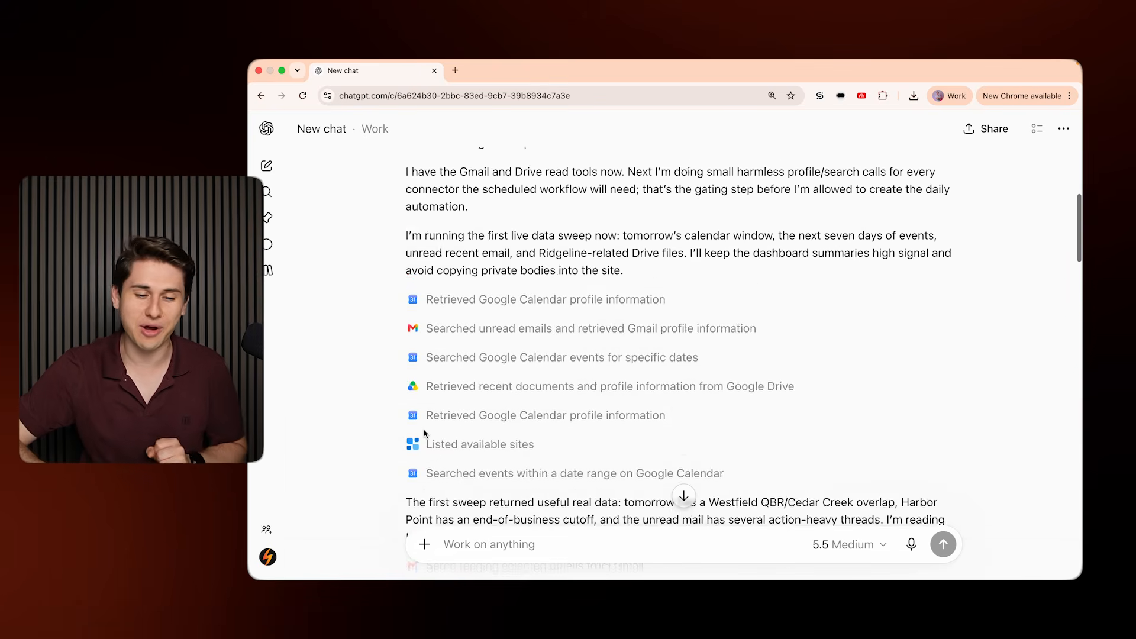
{"action": "scroll", "coordinate": [351, 351], "scroll_direction": "down", "scroll_amount": 15}
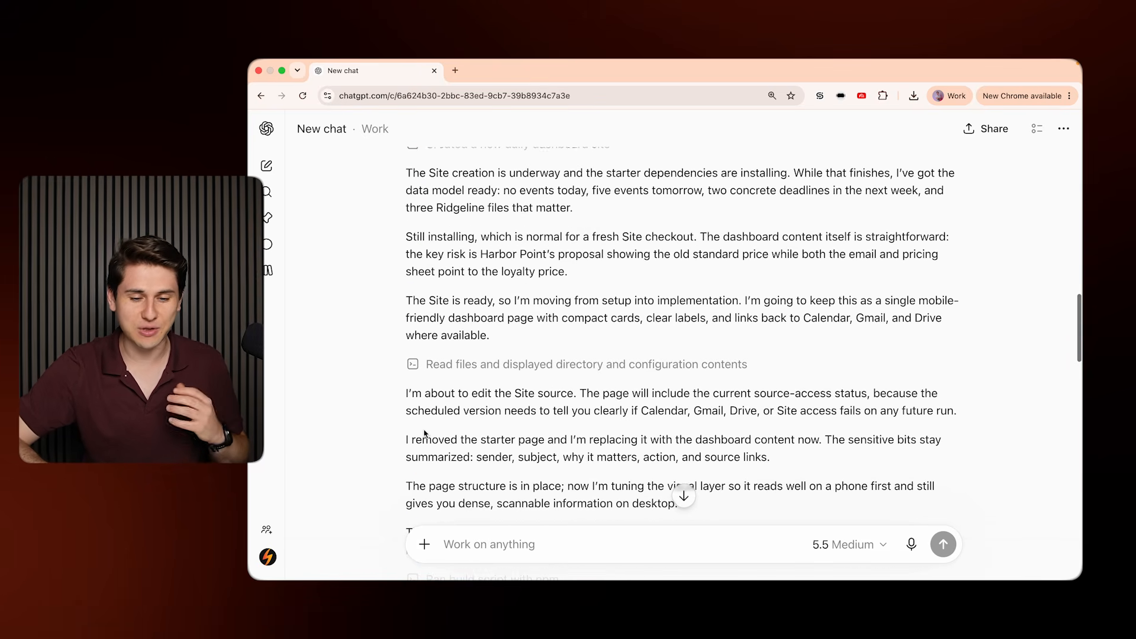
{"action": "scroll", "coordinate": [351, 351], "scroll_direction": "down", "scroll_amount": 15}
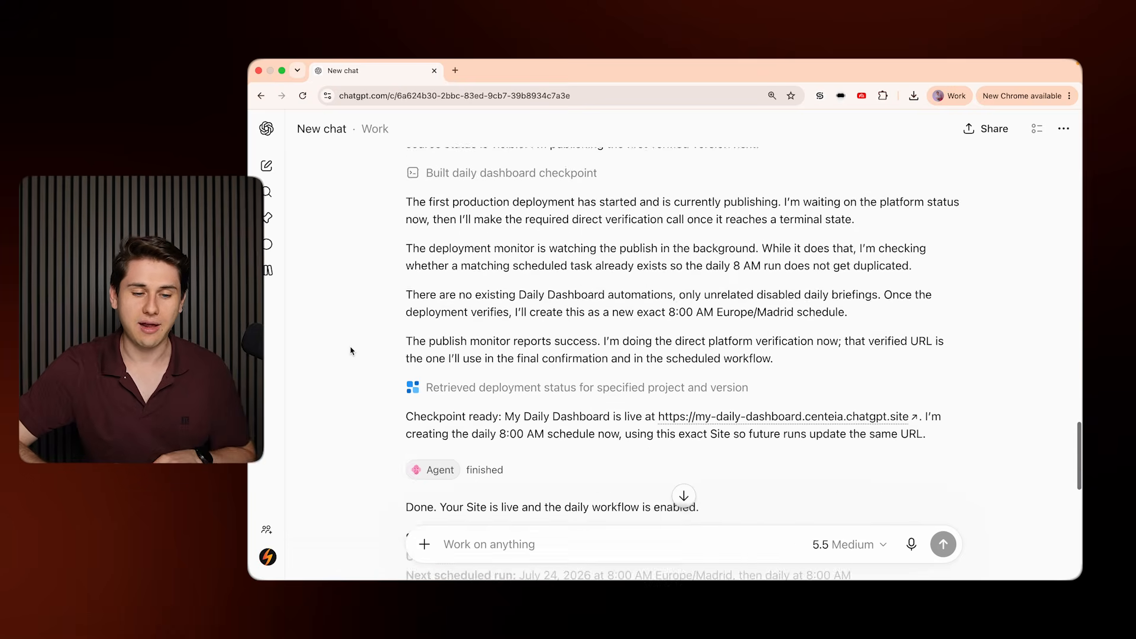
{"action": "scroll", "coordinate": [351, 351], "scroll_direction": "down", "scroll_amount": 5}
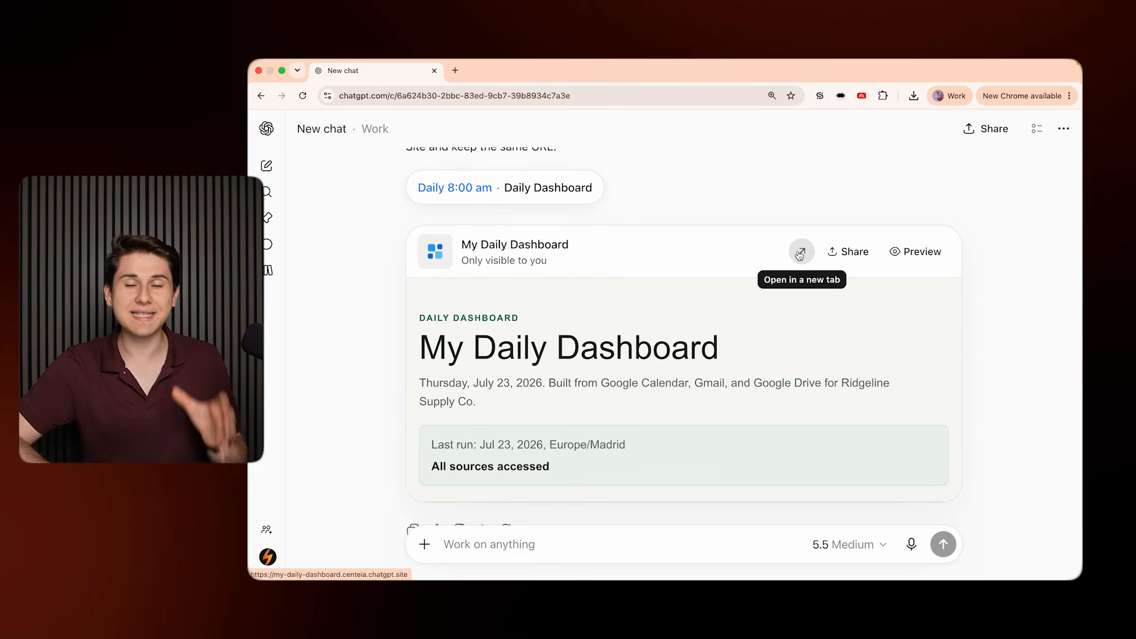
Open the My Daily Dashboard site in its own tab and examine the top priorities in its Daily Summary
{"action": "left_click", "coordinate": [801, 252]}
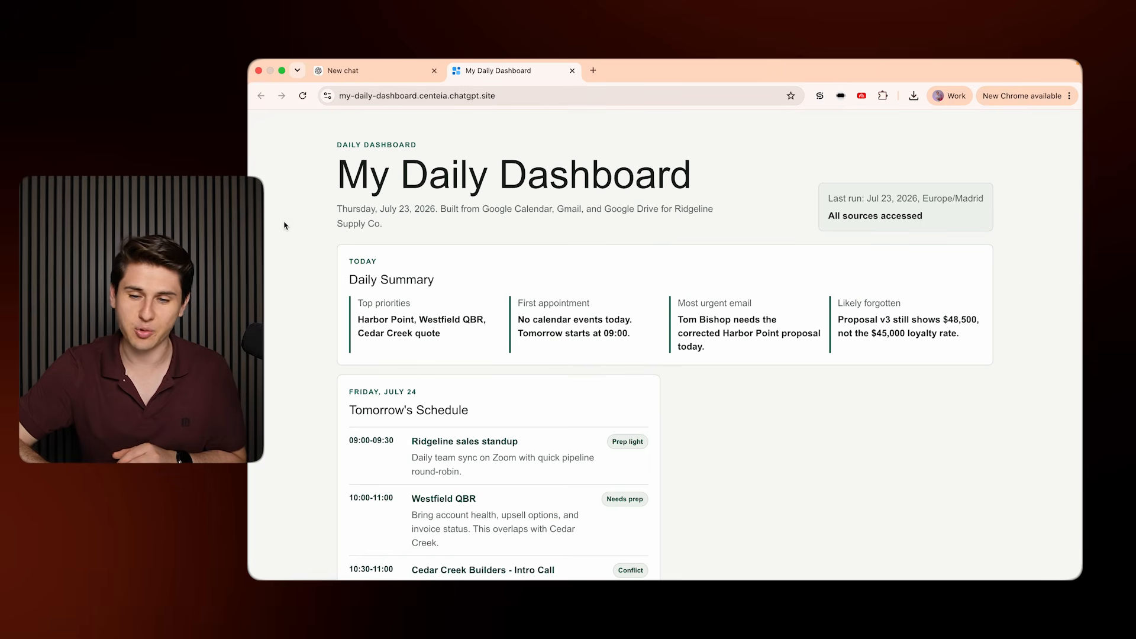
{"action": "scroll", "coordinate": [284, 225], "scroll_direction": "down", "scroll_amount": 3}
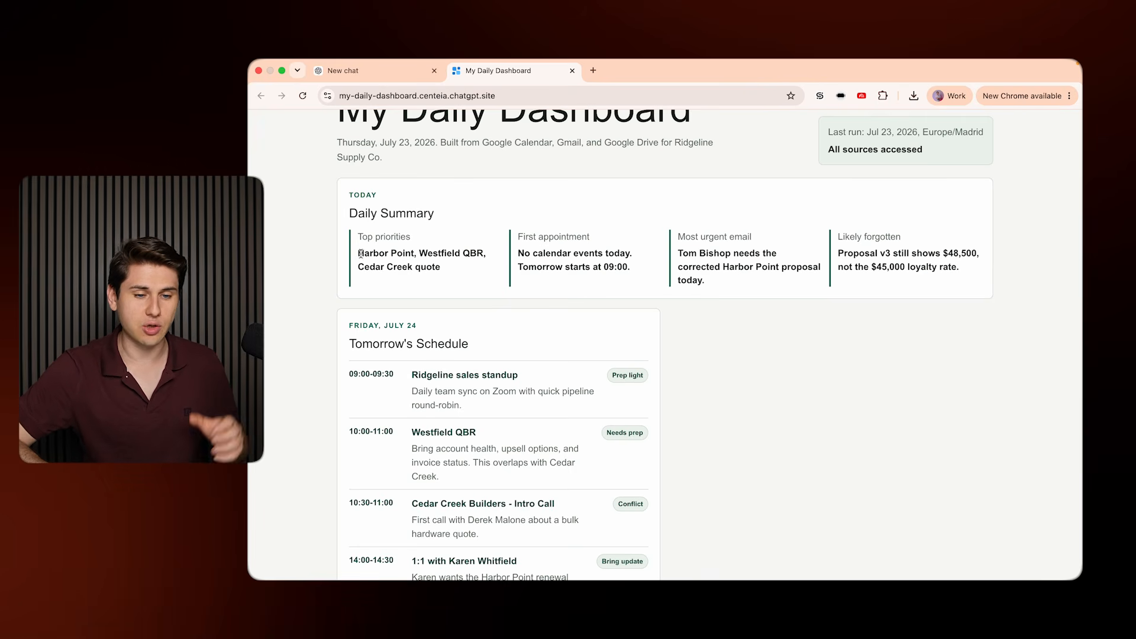
{"action": "left_click_drag", "start_coordinate": [444, 272], "coordinate": [411, 270]}
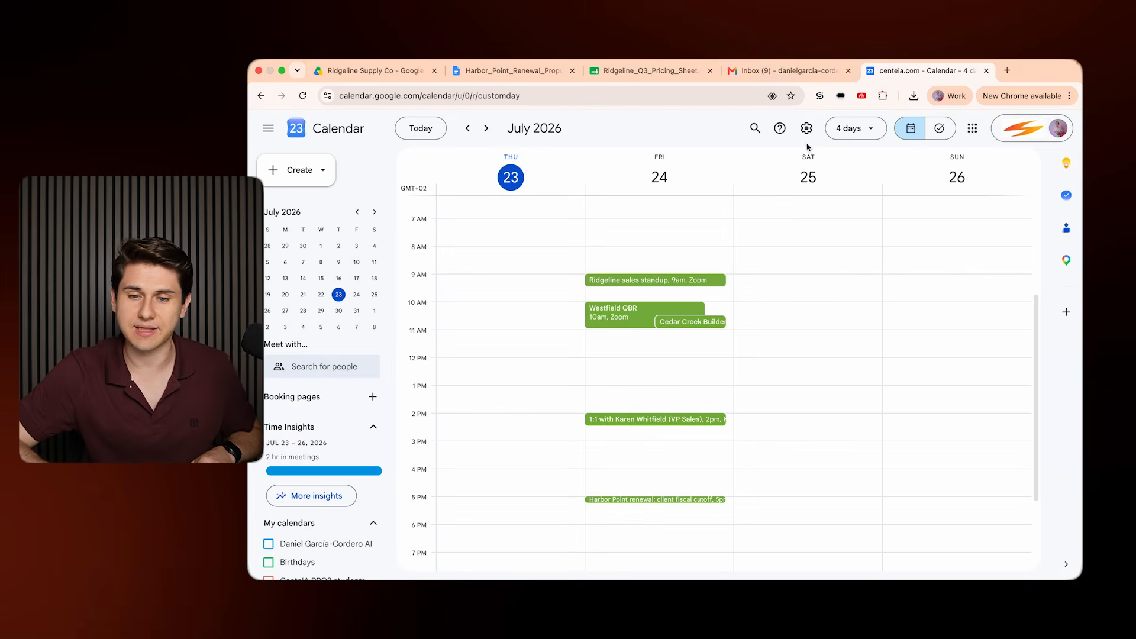
Check the Daily Summary's Harbor Point pricing against the renewal email in Gmail and the Standard and Loyalty prices in Ridgeline_Q3_Pricing_Sheet
{"action": "left_click", "coordinate": [780, 71]}
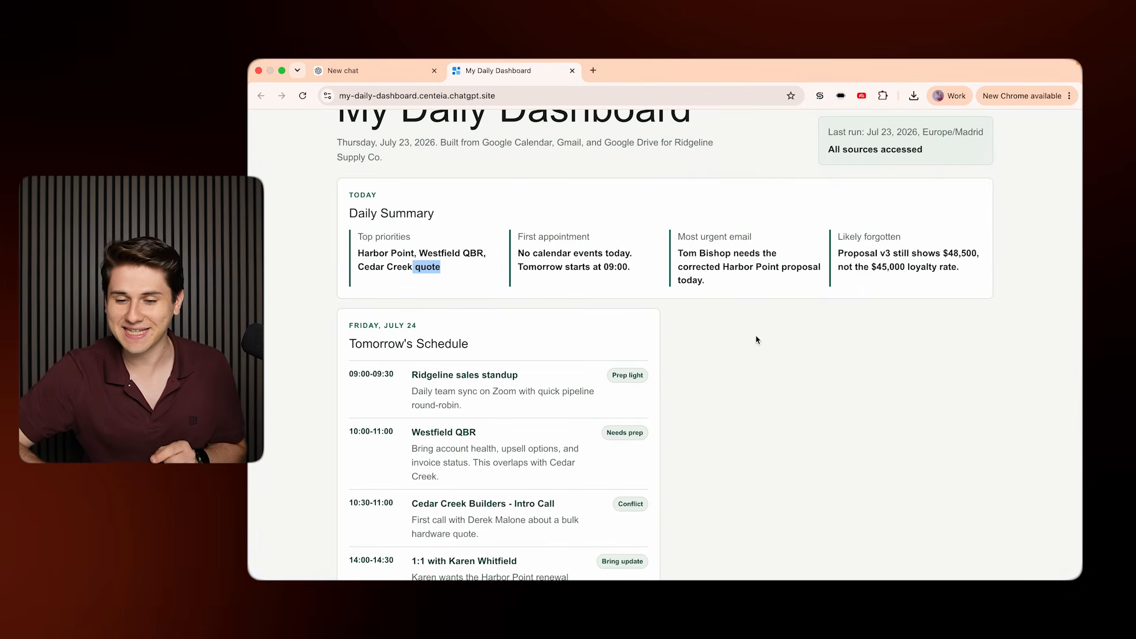
{"action": "left_click", "coordinate": [977, 238]}
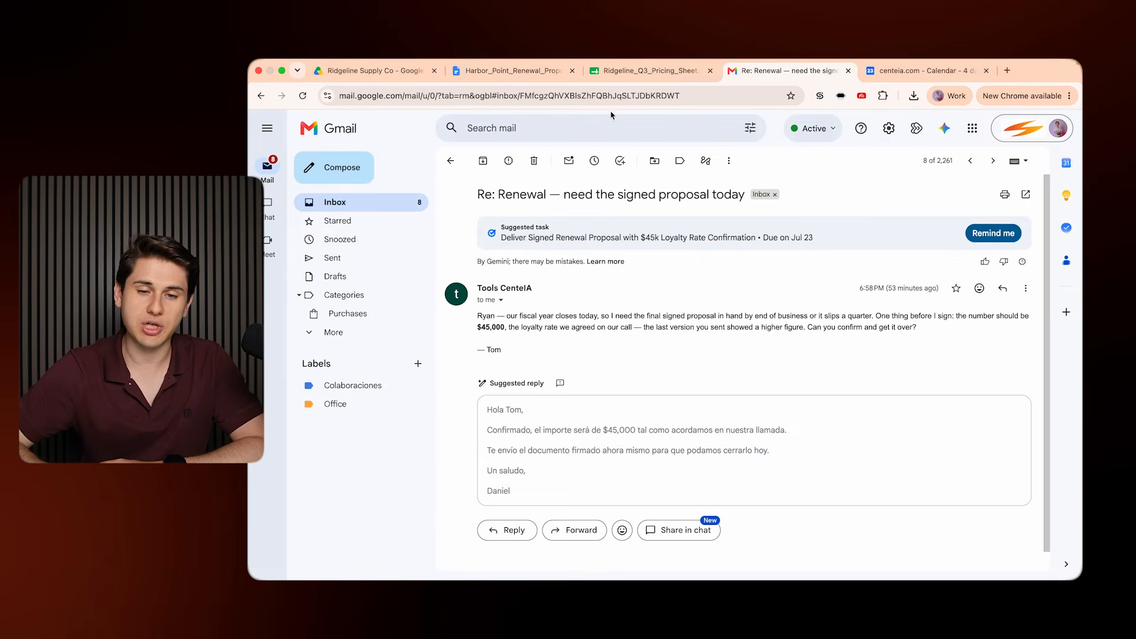
{"action": "left_click", "coordinate": [651, 71]}
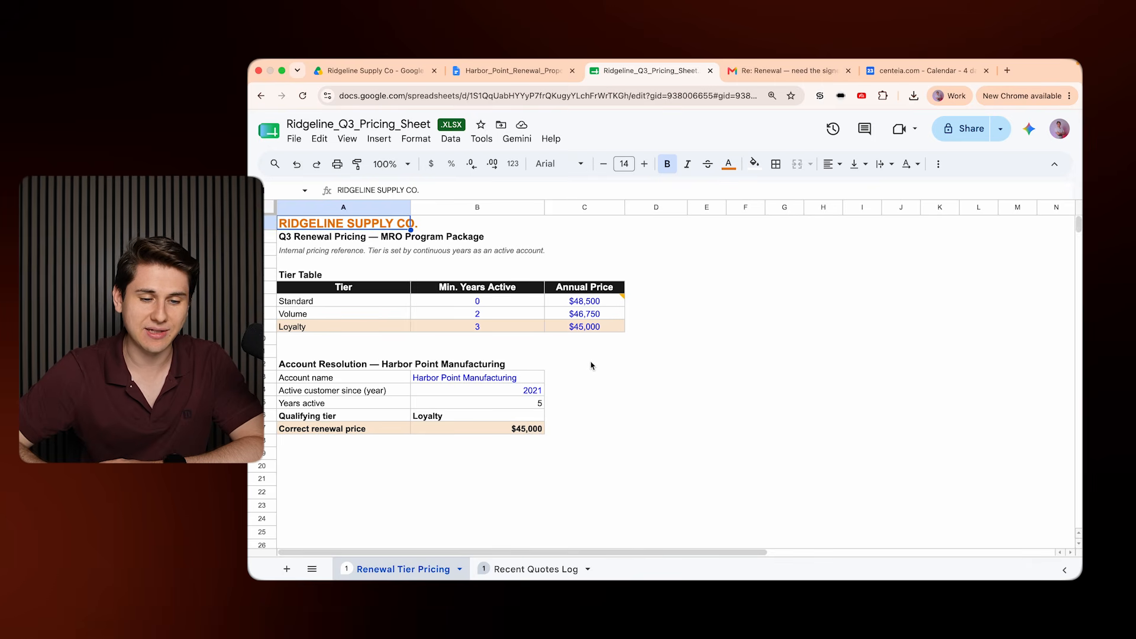
{"action": "left_click", "coordinate": [592, 328]}
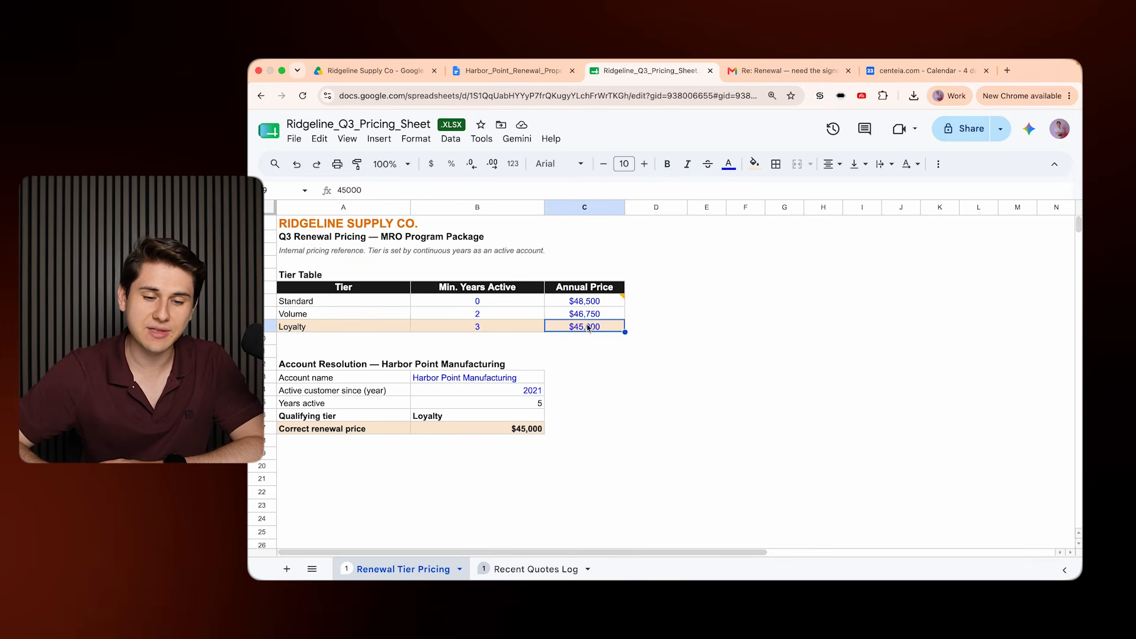
{"action": "left_click", "coordinate": [605, 305]}
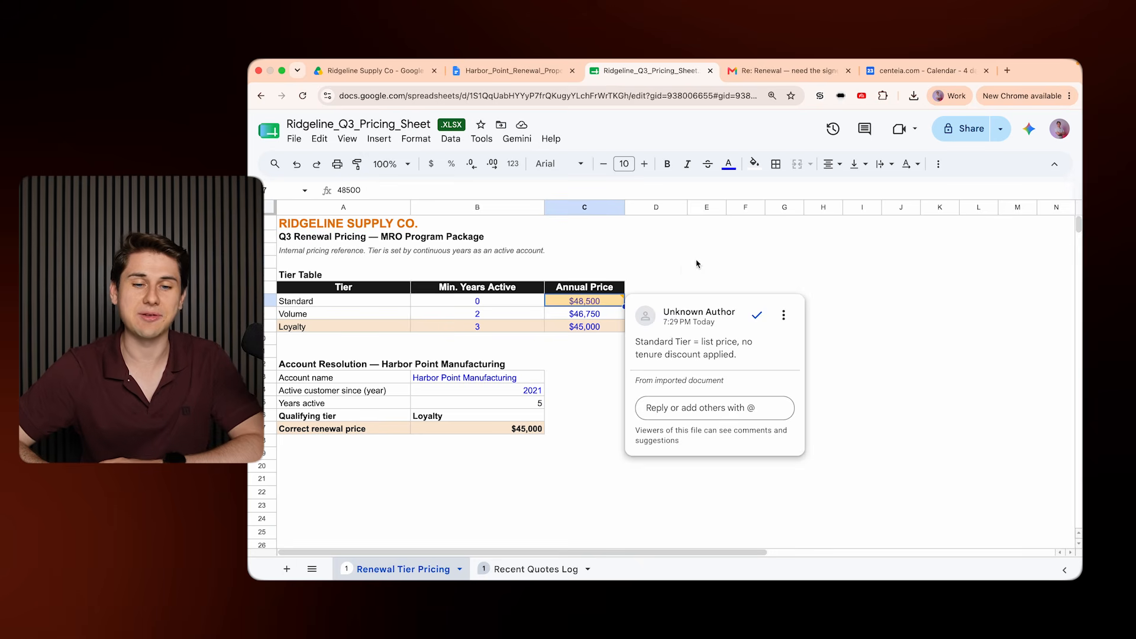
{"action": "left_click", "coordinate": [698, 265]}
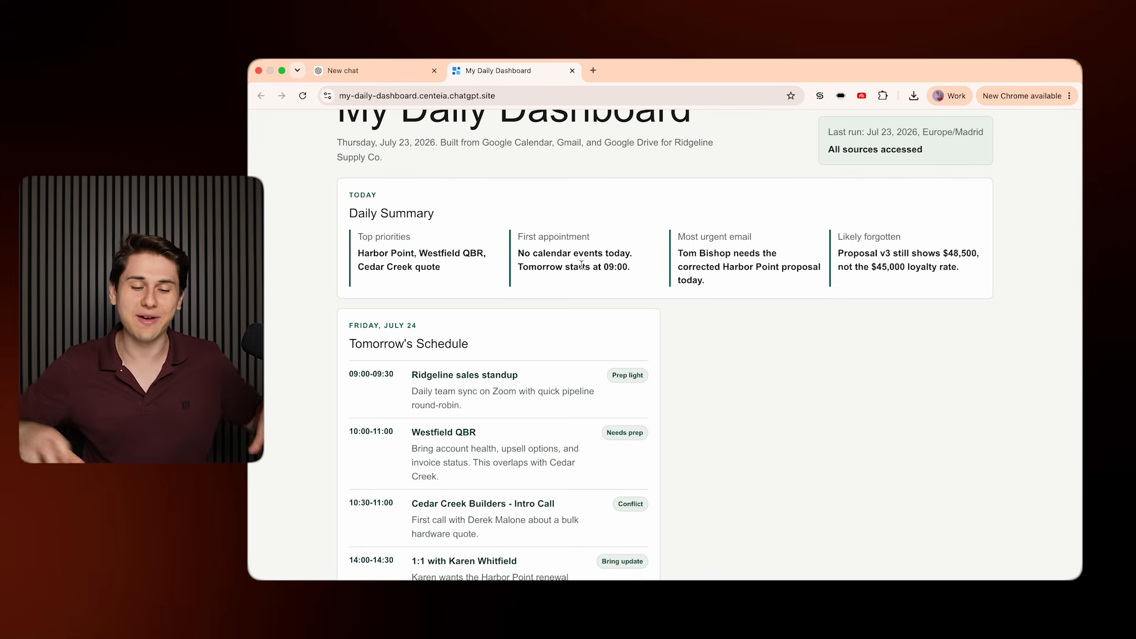
Read the dashboard's Tomorrow's Schedule and its Westfield QBR conflict note, and compare them with Google Calendar
{"action": "scroll", "coordinate": [461, 363], "scroll_direction": "down", "scroll_amount": 2}
{"action": "scroll", "coordinate": [355, 331], "scroll_direction": "down", "scroll_amount": 1}
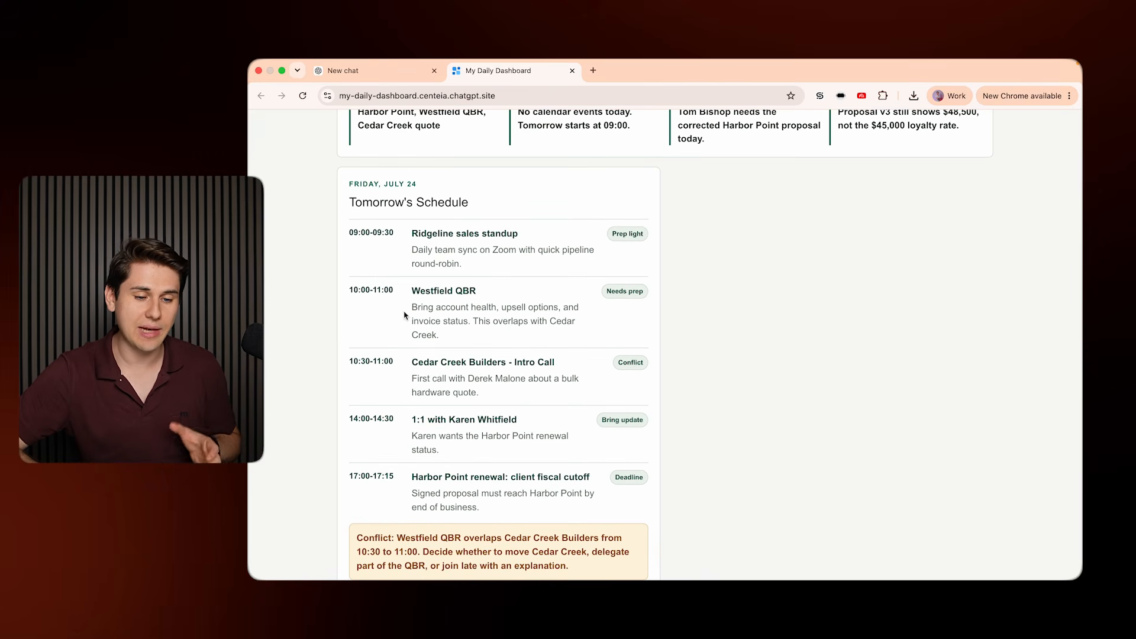
{"action": "scroll", "coordinate": [325, 459], "scroll_direction": "down", "scroll_amount": 1}
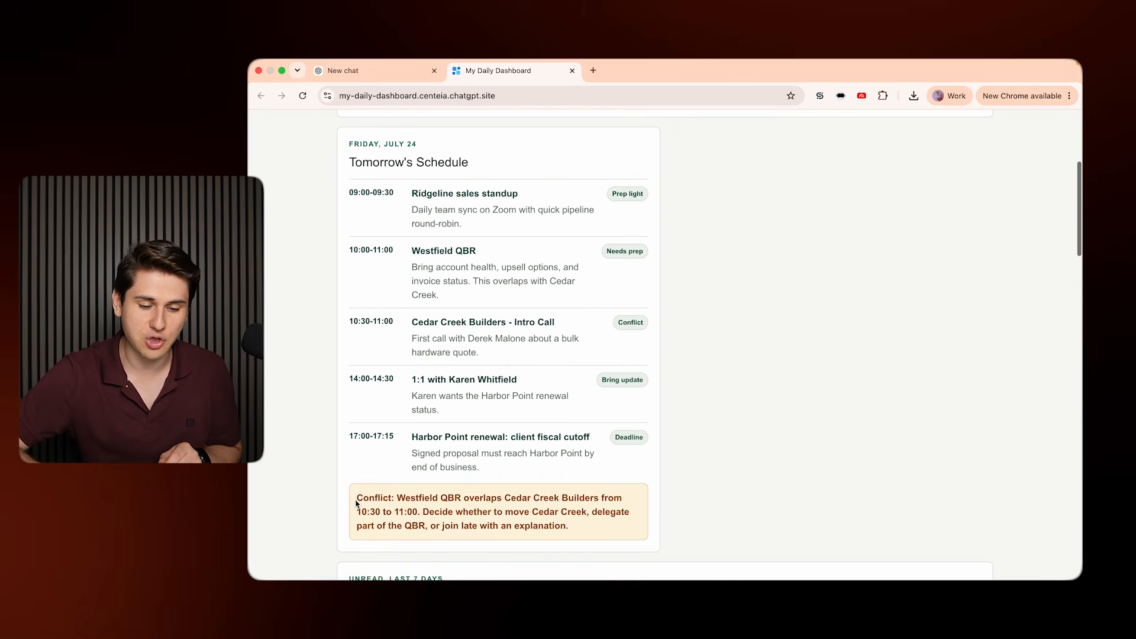
{"action": "left_click_drag", "start_coordinate": [356, 503], "coordinate": [577, 534]}
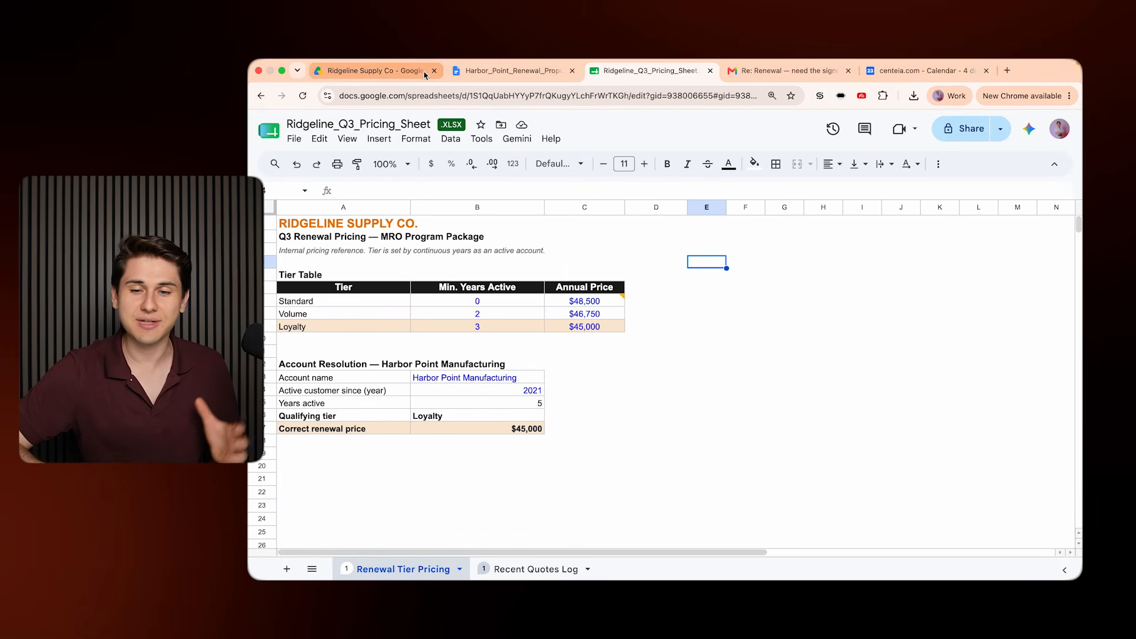
{"action": "left_click", "coordinate": [881, 71]}
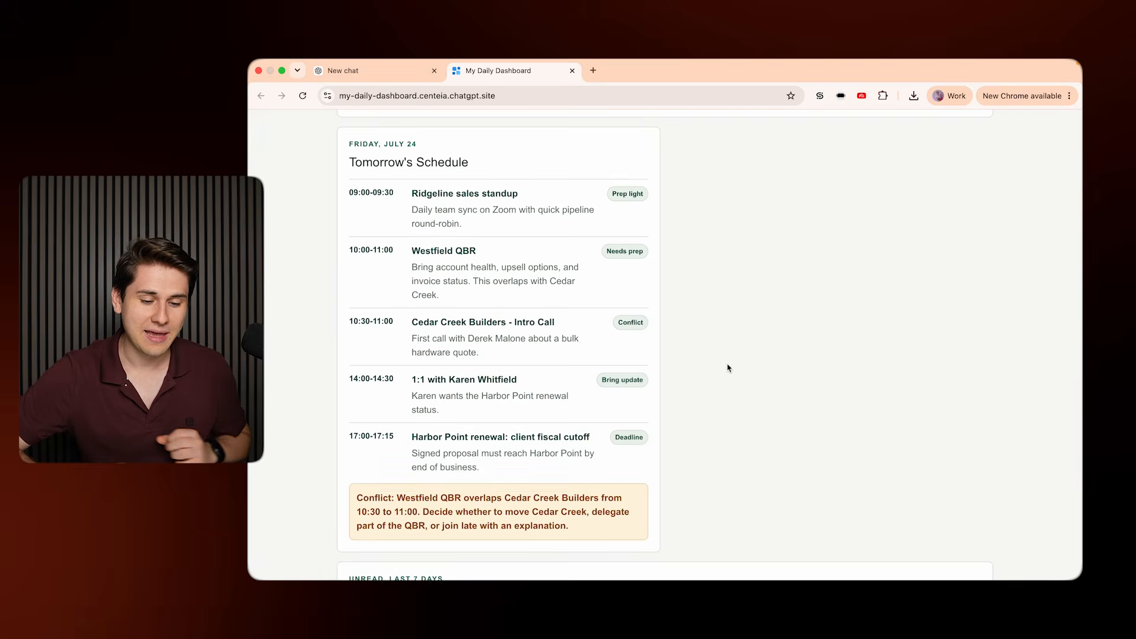
Read the dashboard's Important Emails section, follow the urgent renewal email's link to Gmail, and return to the dashboard
{"action": "scroll", "coordinate": [729, 368], "scroll_direction": "down", "scroll_amount": 3}
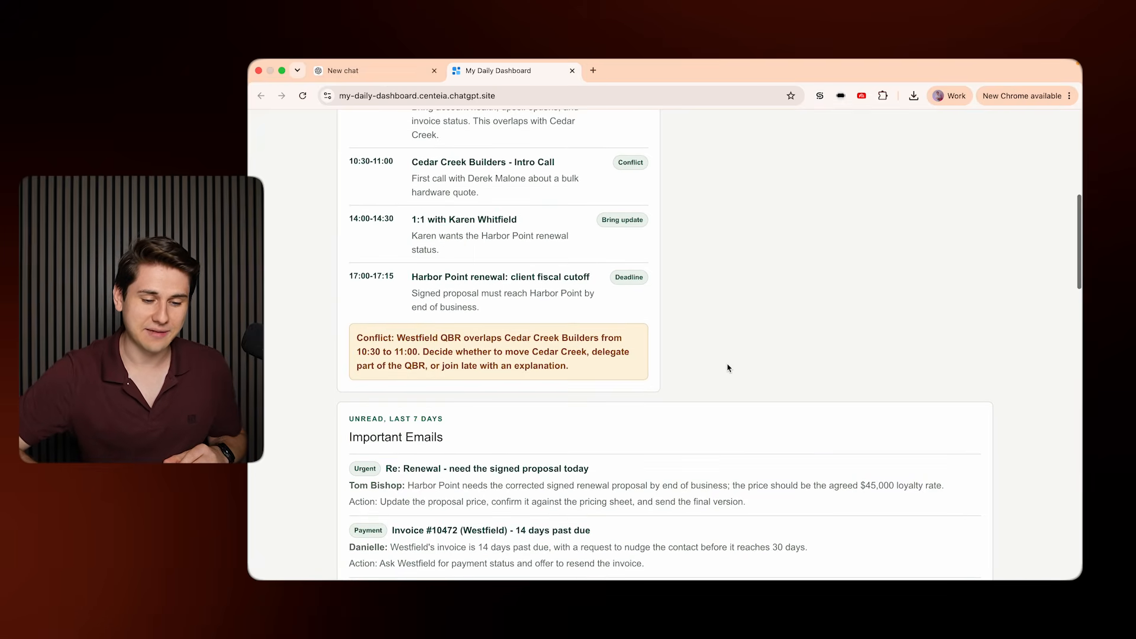
{"action": "scroll", "coordinate": [730, 369], "scroll_direction": "down", "scroll_amount": 5}
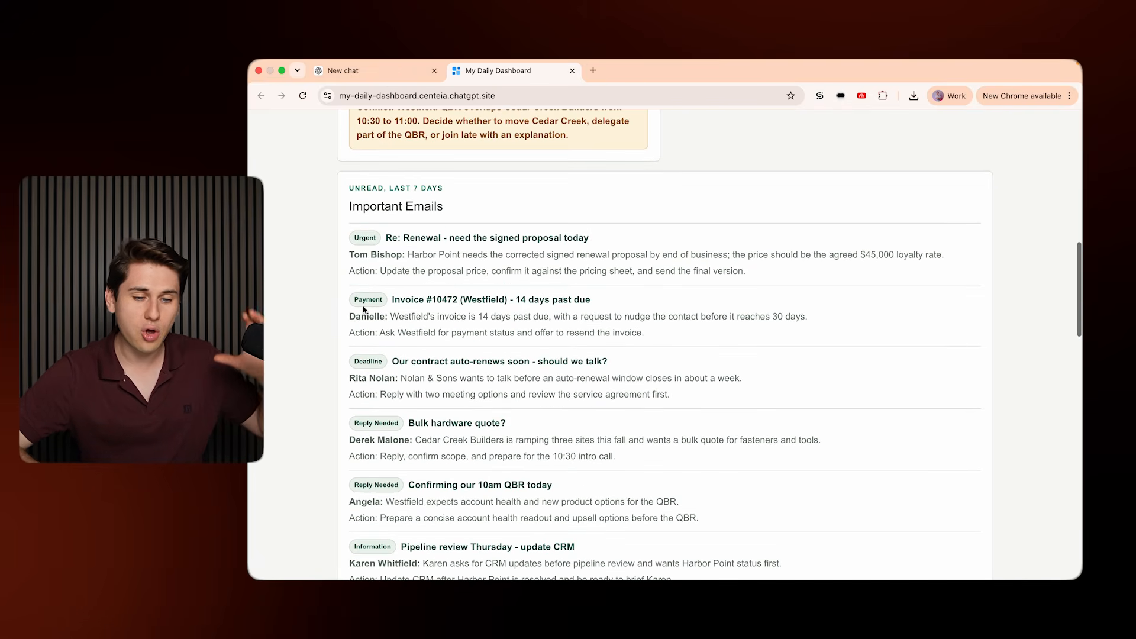
{"action": "scroll", "coordinate": [363, 309], "scroll_direction": "down", "scroll_amount": 1}
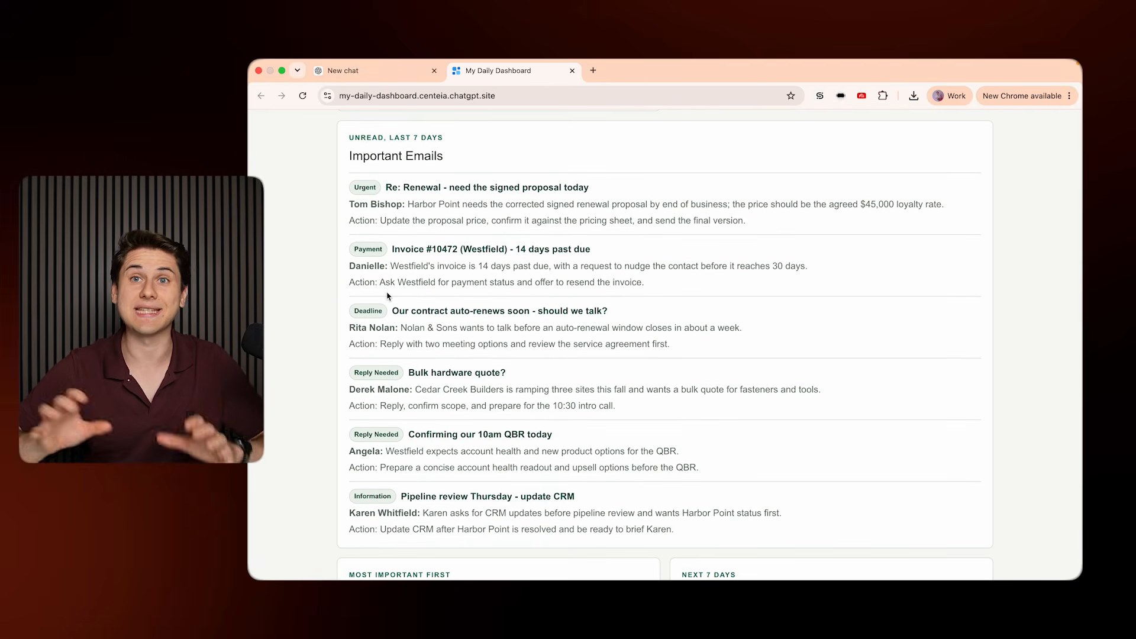
{"action": "left_click", "coordinate": [441, 188]}
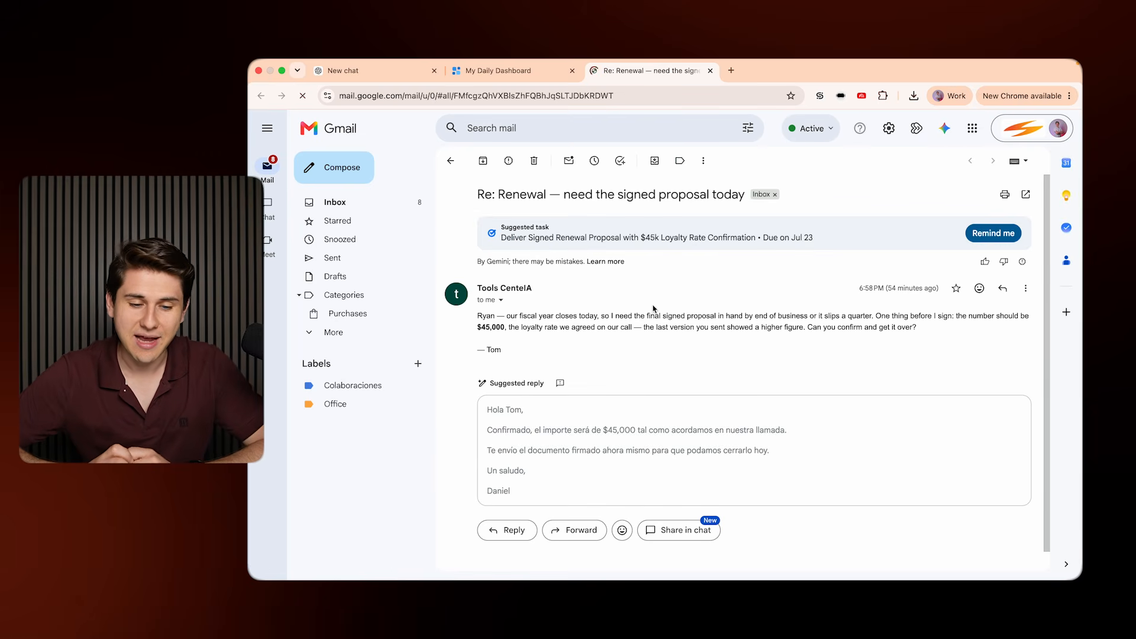
{"action": "left_click", "coordinate": [494, 74]}
Examine the Tasks and Upcoming Deadlines sections of the dashboard
{"action": "scroll", "coordinate": [431, 278], "scroll_direction": "down", "scroll_amount": 2}
{"action": "scroll", "coordinate": [431, 278], "scroll_direction": "down", "scroll_amount": 5}
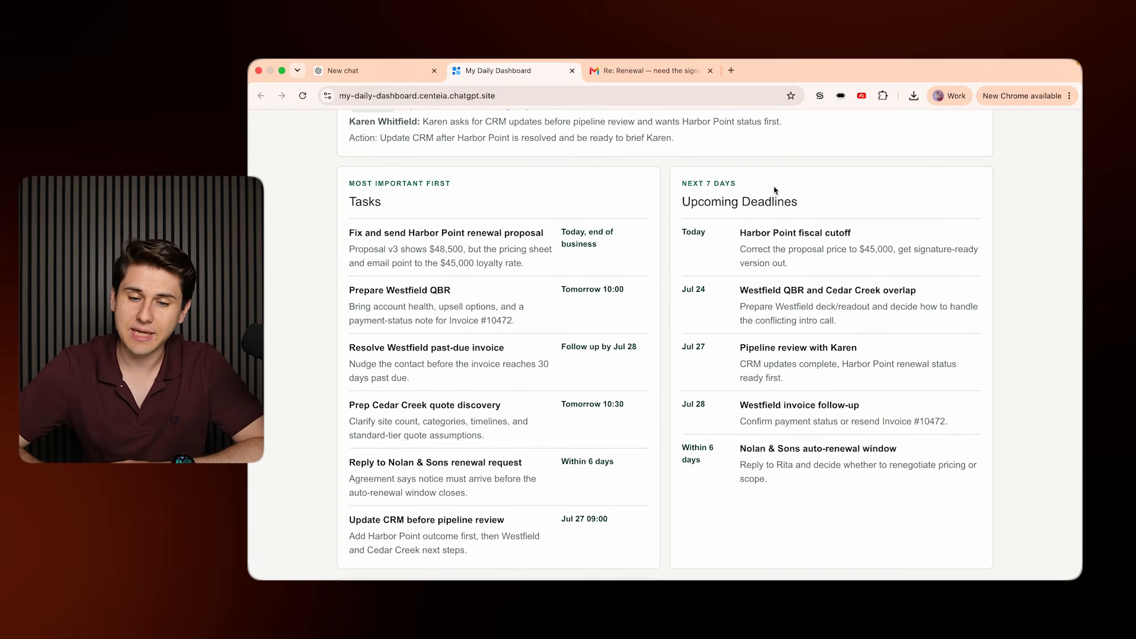
{"action": "scroll", "coordinate": [770, 195], "scroll_direction": "down", "scroll_amount": 1}
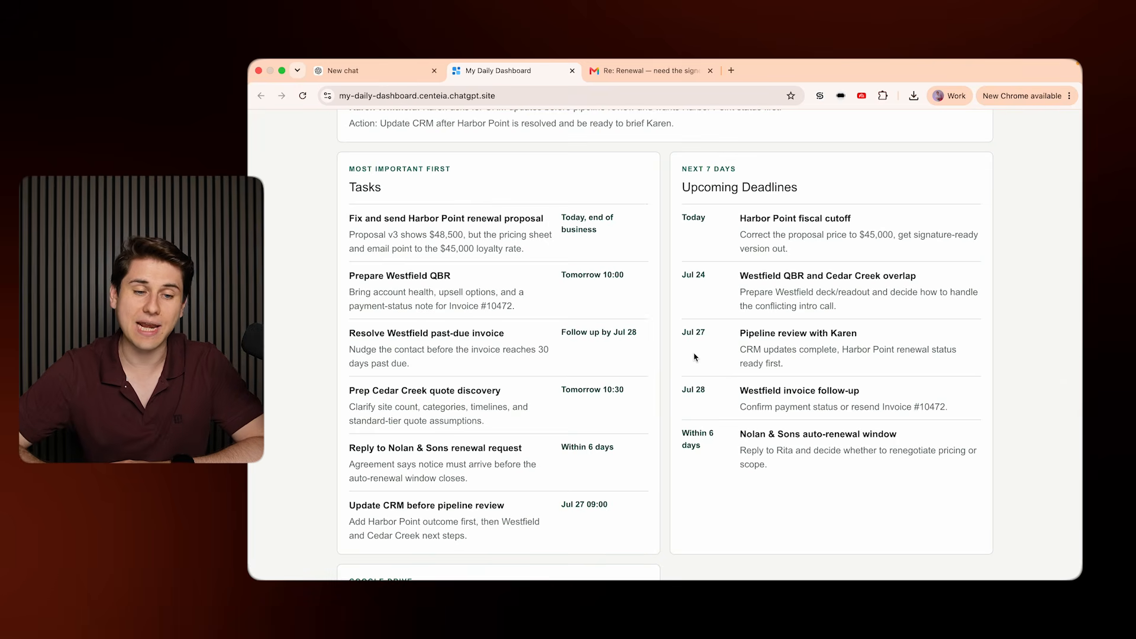
{"action": "scroll", "coordinate": [732, 430], "scroll_direction": "down", "scroll_amount": 1}
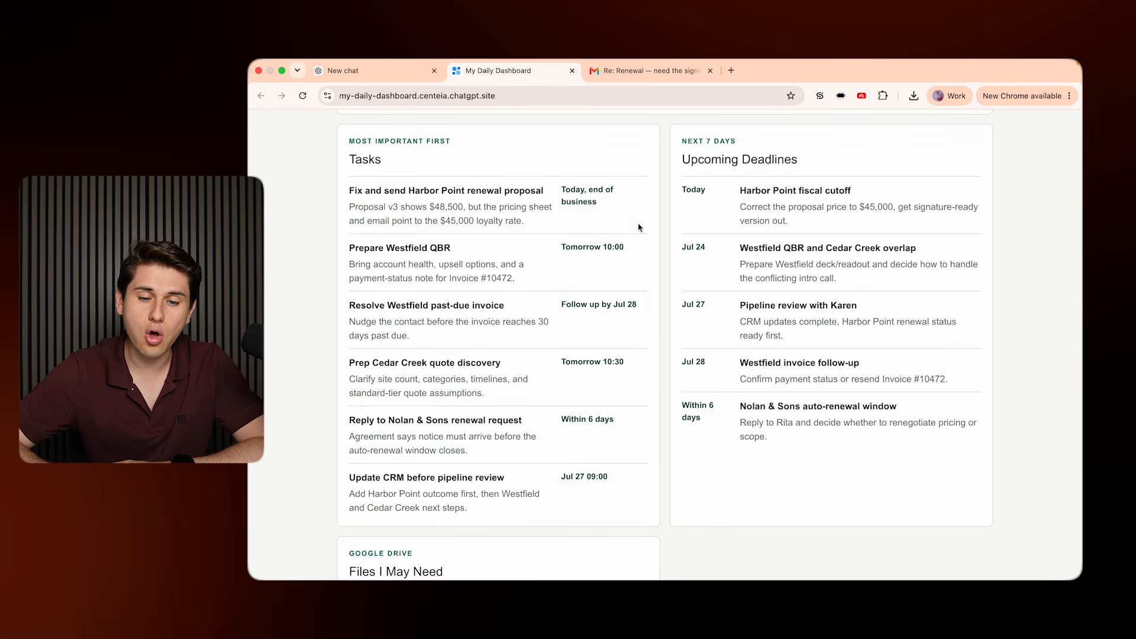
Review Files I May Need, check the Ridgeline_Q3_Pricing_Sheet.xlsx link in a separate tab, close that tab, and return to the dashboard
{"action": "scroll", "coordinate": [617, 438], "scroll_direction": "down", "scroll_amount": 7}
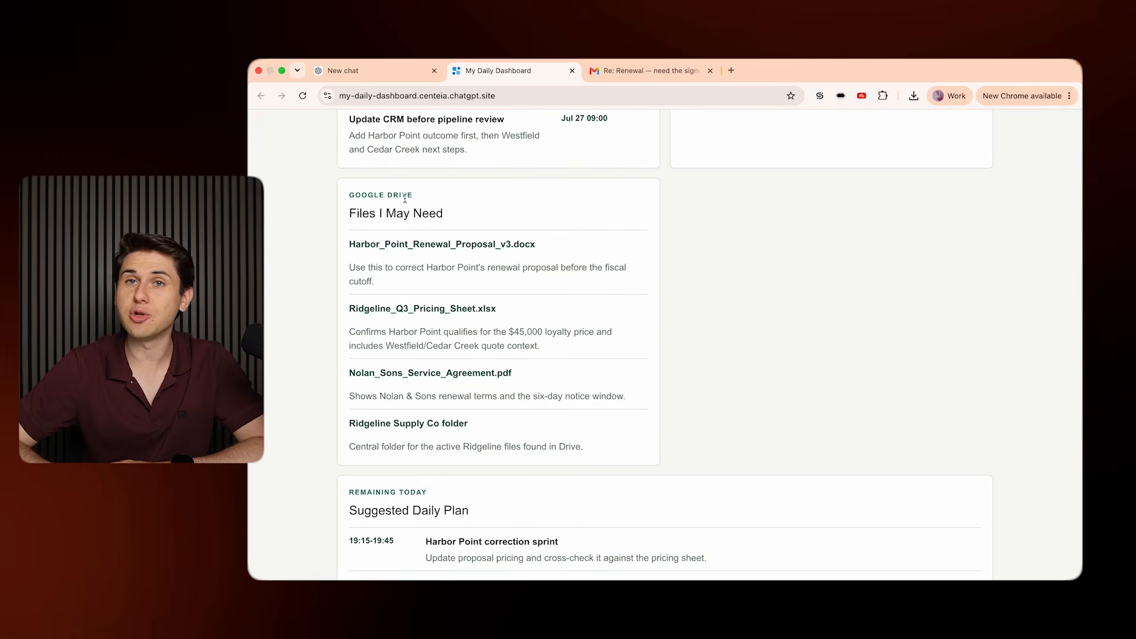
{"action": "left_click", "coordinate": [415, 308], "text": "super"}
{"action": "left_click", "coordinate": [784, 68]}
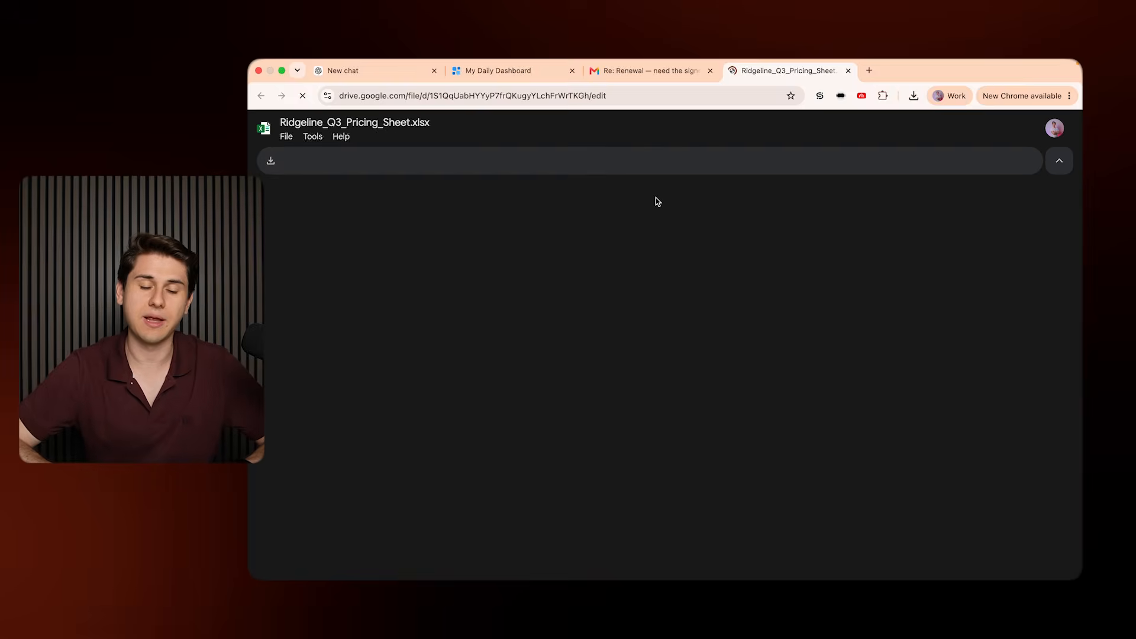
{"action": "left_click", "coordinate": [848, 79]}
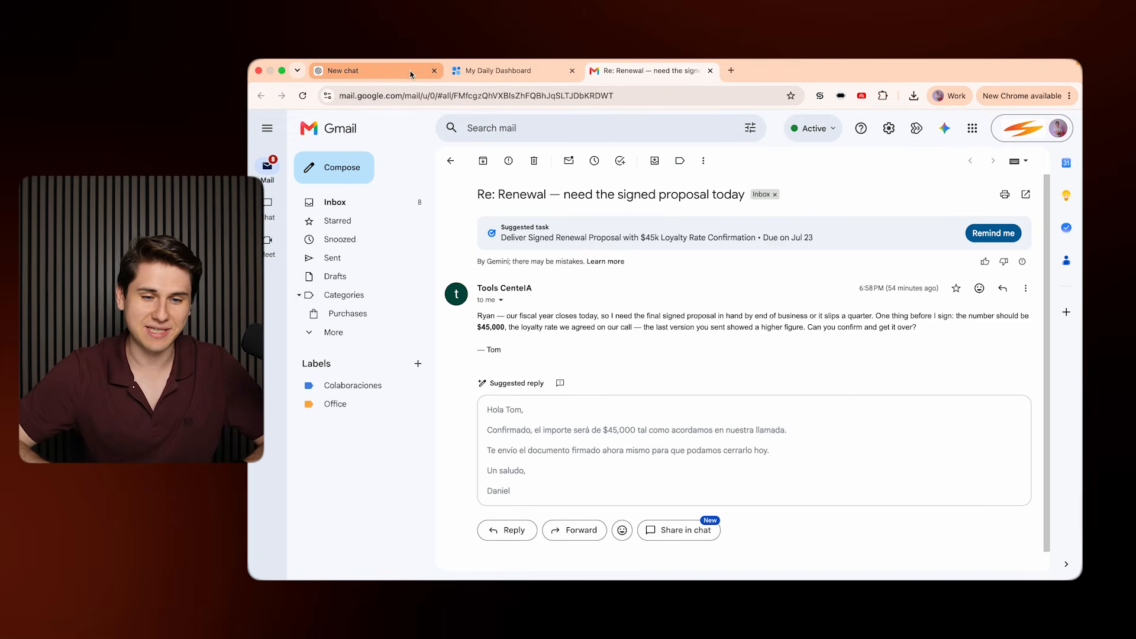
{"action": "left_click", "coordinate": [473, 71]}
Read the Suggested Daily Plan, test the Calendar source link, and return to the top of the dashboard
{"action": "scroll", "coordinate": [296, 285], "scroll_direction": "down", "scroll_amount": 10}
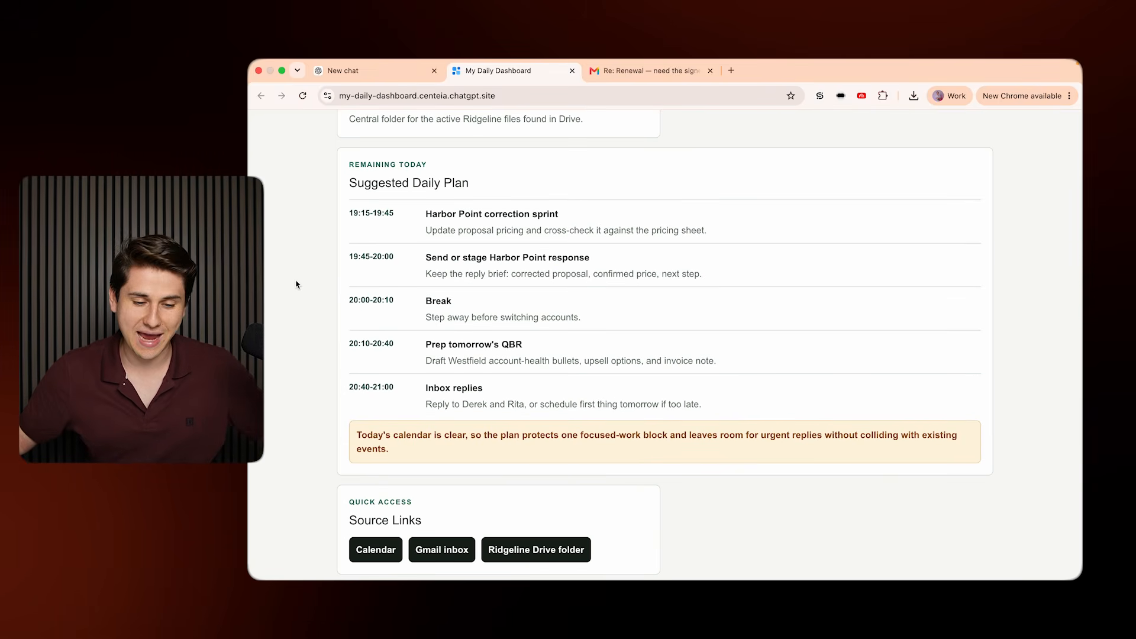
{"action": "scroll", "coordinate": [299, 284], "scroll_direction": "down", "scroll_amount": 1}
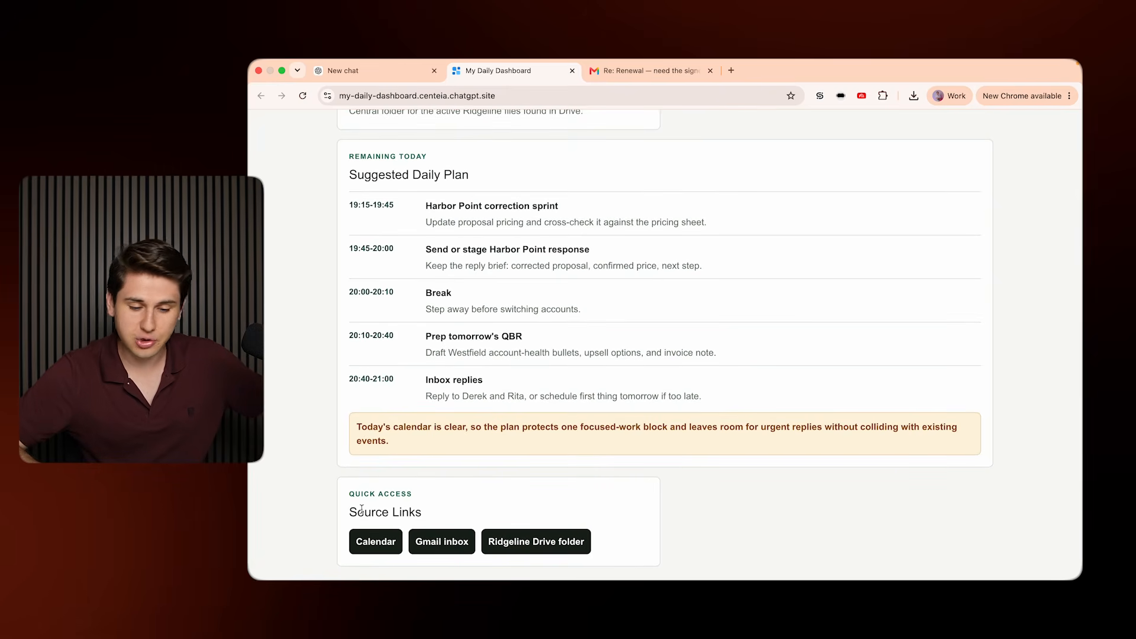
{"action": "left_click", "coordinate": [375, 542]}
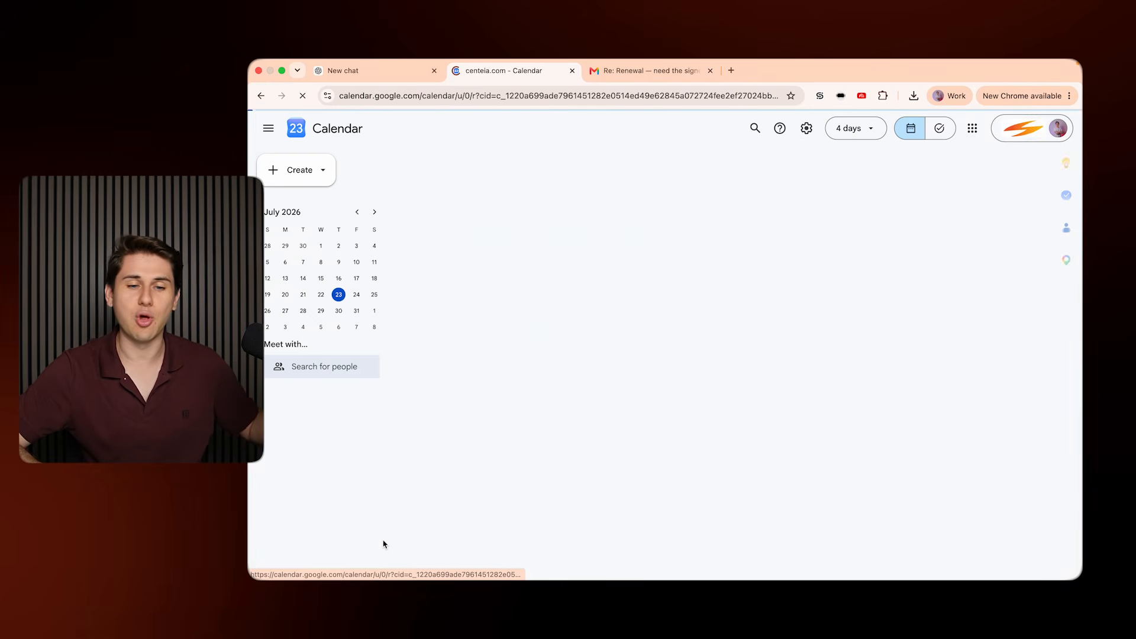
{"action": "key", "text": "super+bracketleft"}
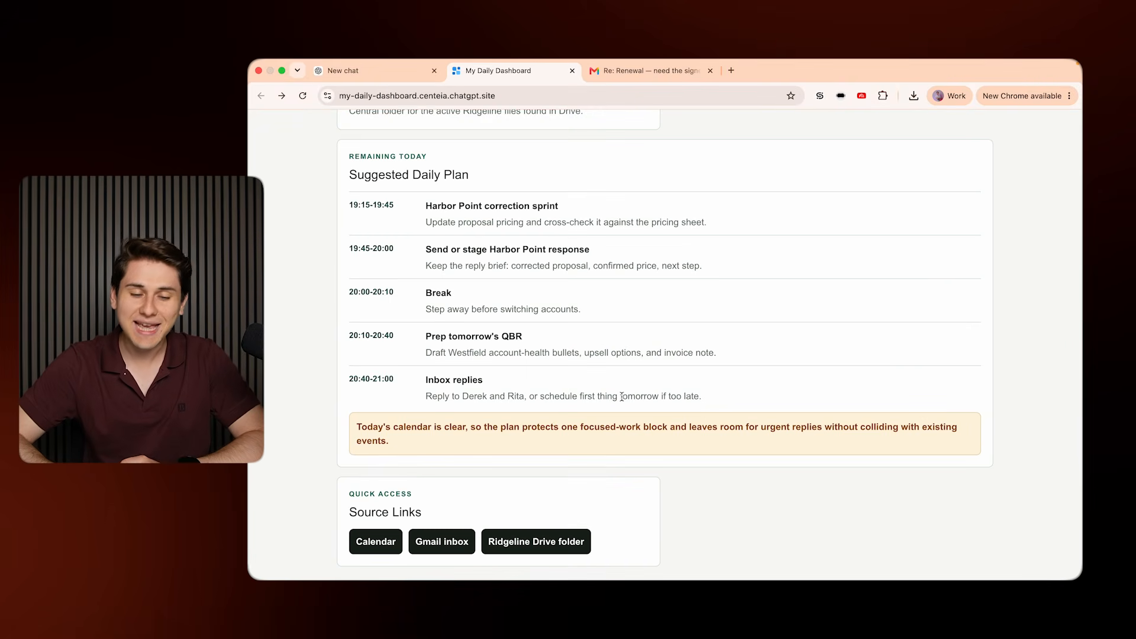
{"action": "scroll", "coordinate": [323, 295], "scroll_direction": "up", "scroll_amount": 6}
{"action": "scroll", "coordinate": [324, 294], "scroll_direction": "up", "scroll_amount": 10}
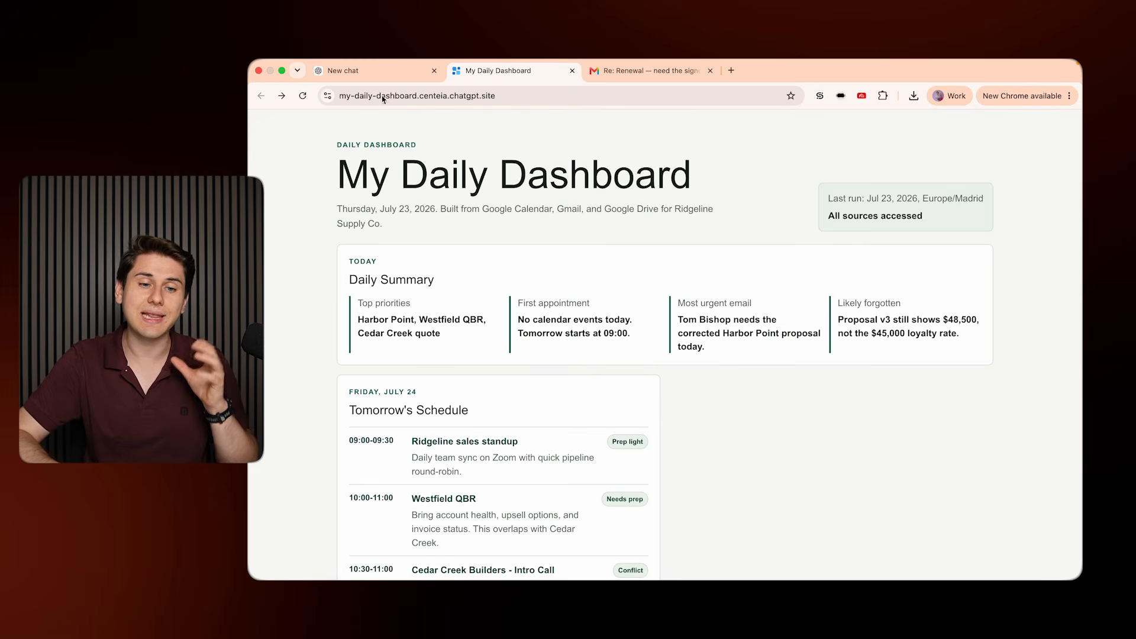
Return to the ChatGPT Work conversation and start a new chat
{"action": "left_click", "coordinate": [370, 70]}
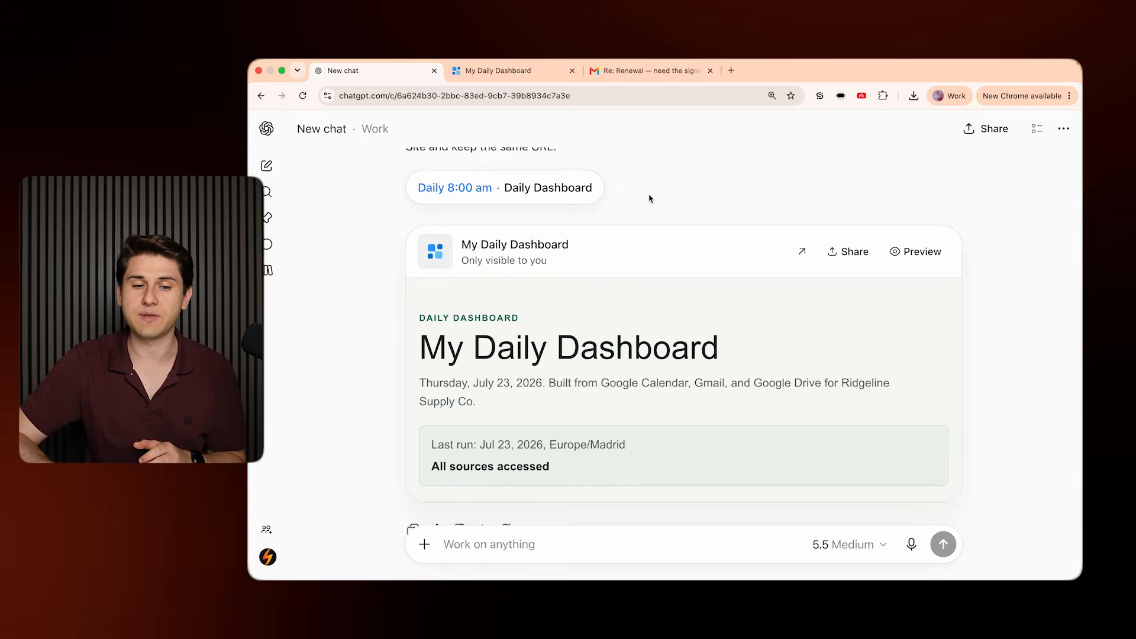
{"action": "scroll", "coordinate": [651, 197], "scroll_direction": "up", "scroll_amount": 15}
{"action": "left_click", "coordinate": [269, 170]}
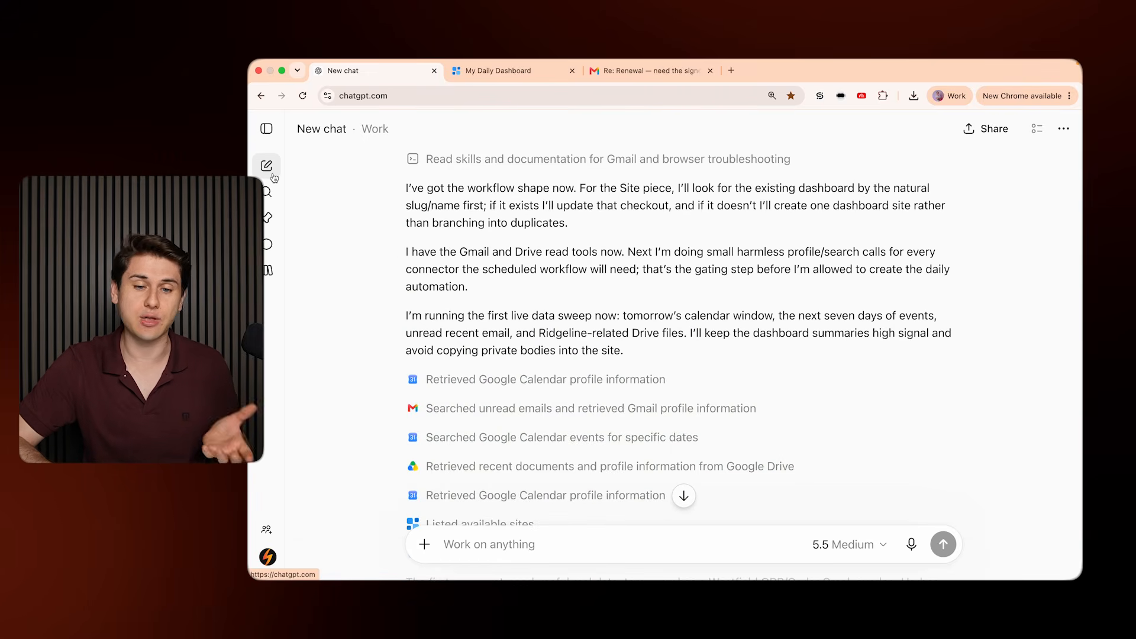